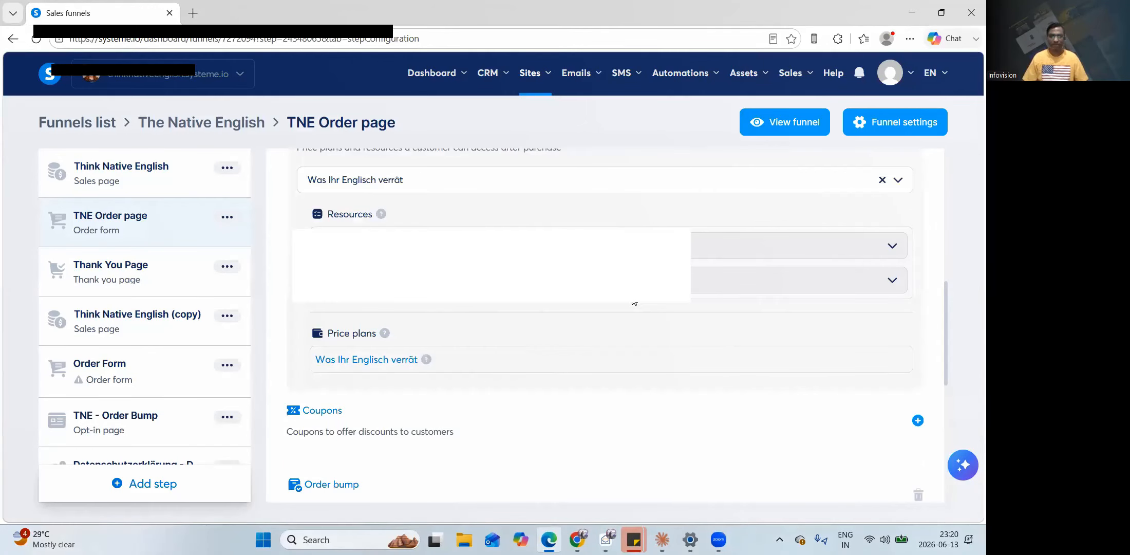
# Review the TNE Order page's digital product, coupon and order bump settings
pyautogui.scroll(-6, 634, 303)
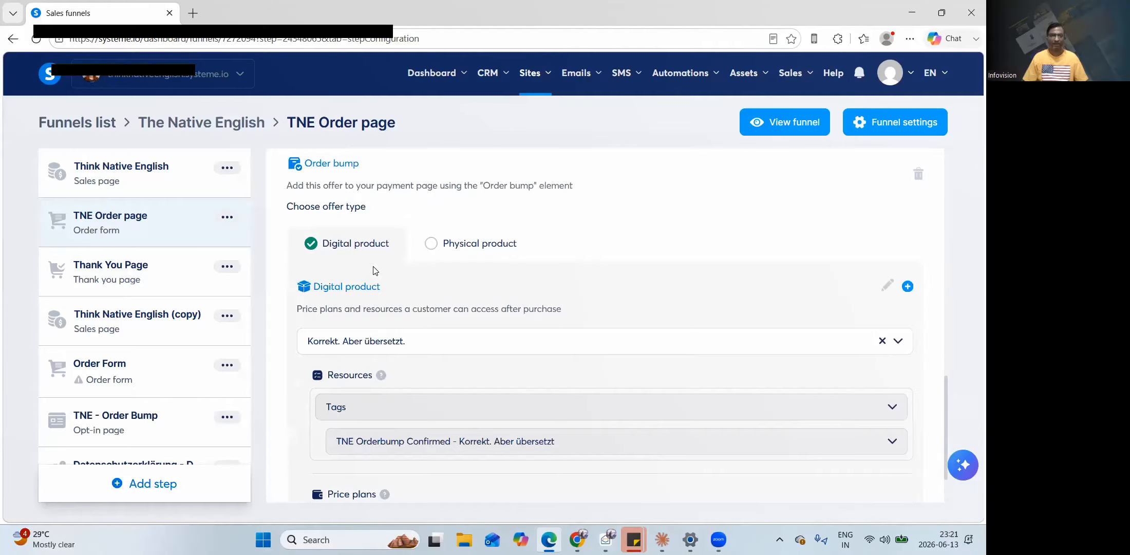
pyautogui.scroll(-2, 375, 270)
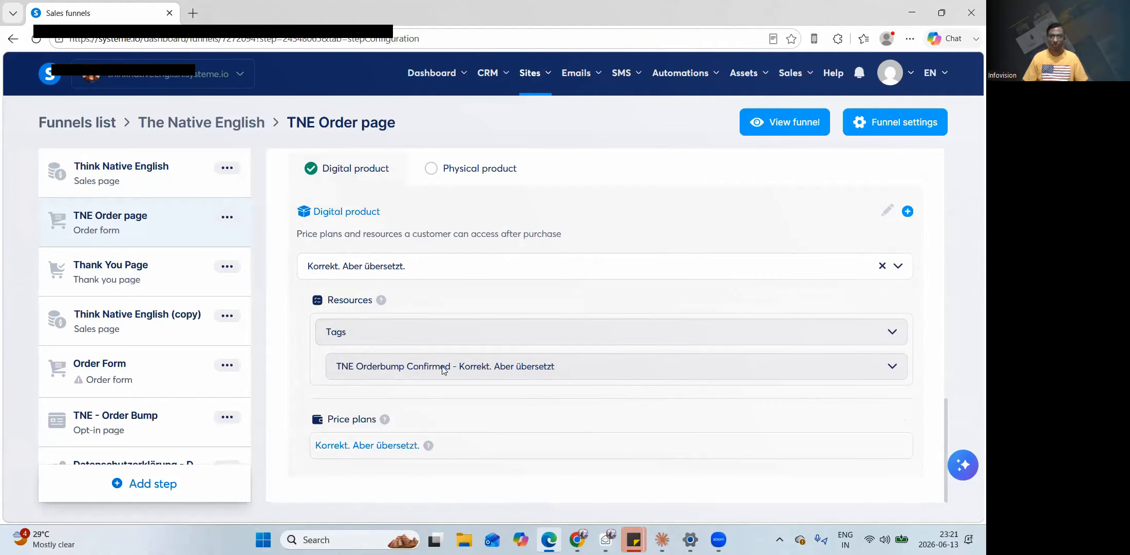
pyautogui.scroll(4, 442, 368)
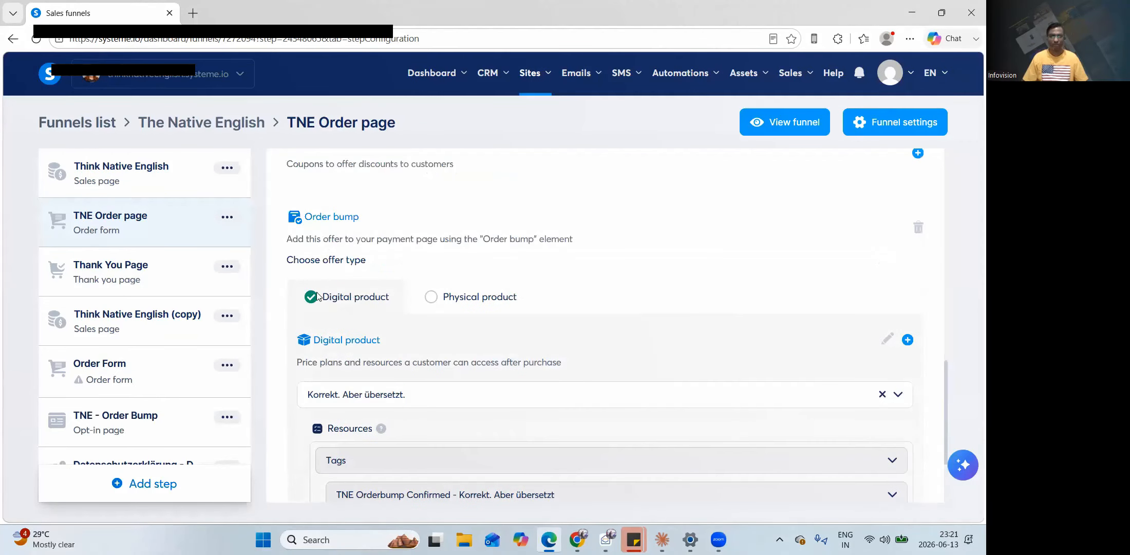
pyautogui.scroll(3, 374, 288)
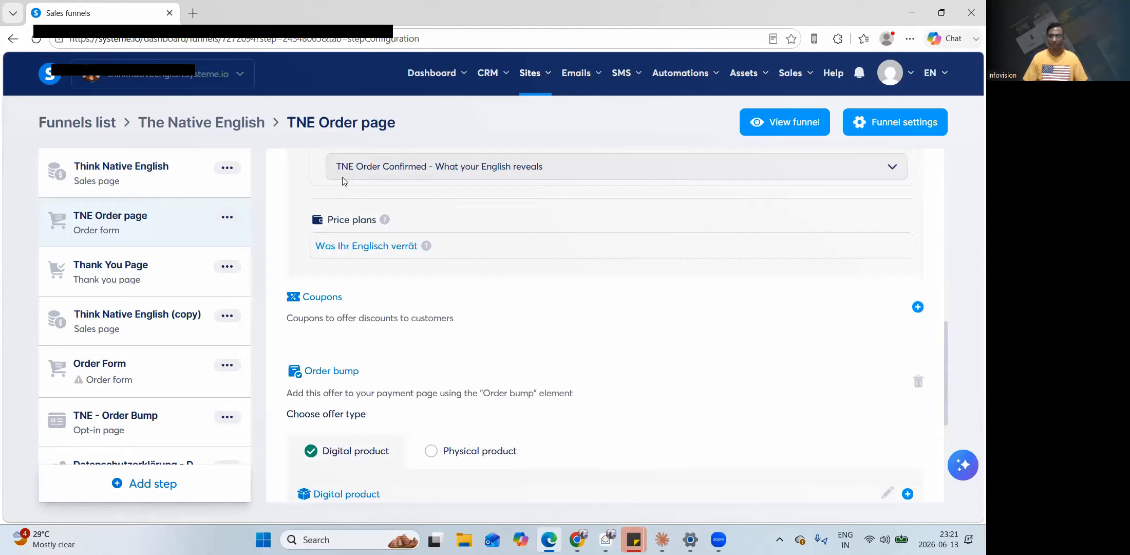
pyautogui.scroll(2, 346, 182)
pyautogui.scroll(3, 488, 227)
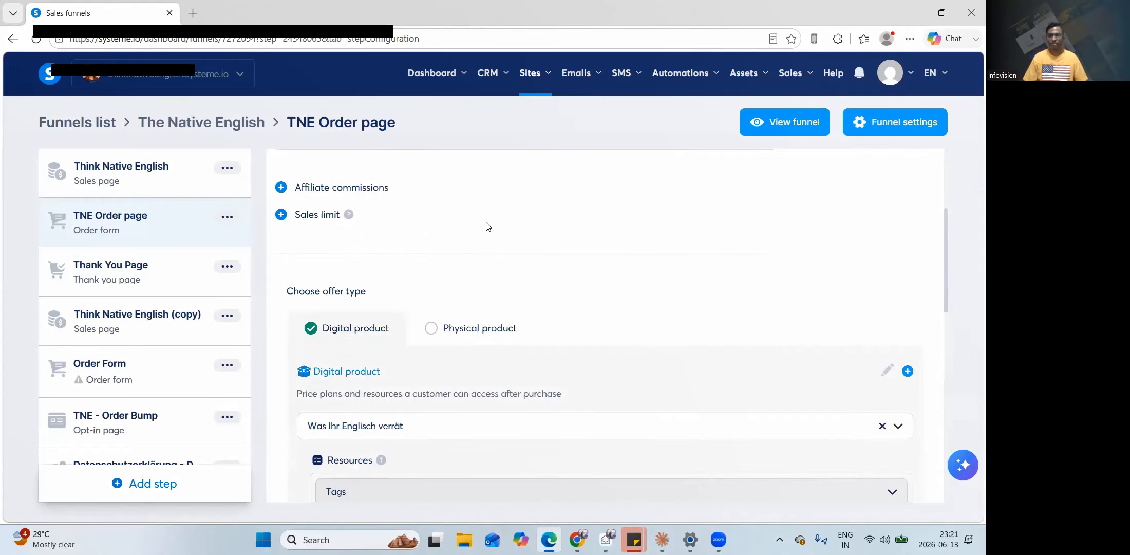
# Open the account's list of coupons
pyautogui.click(798, 73)
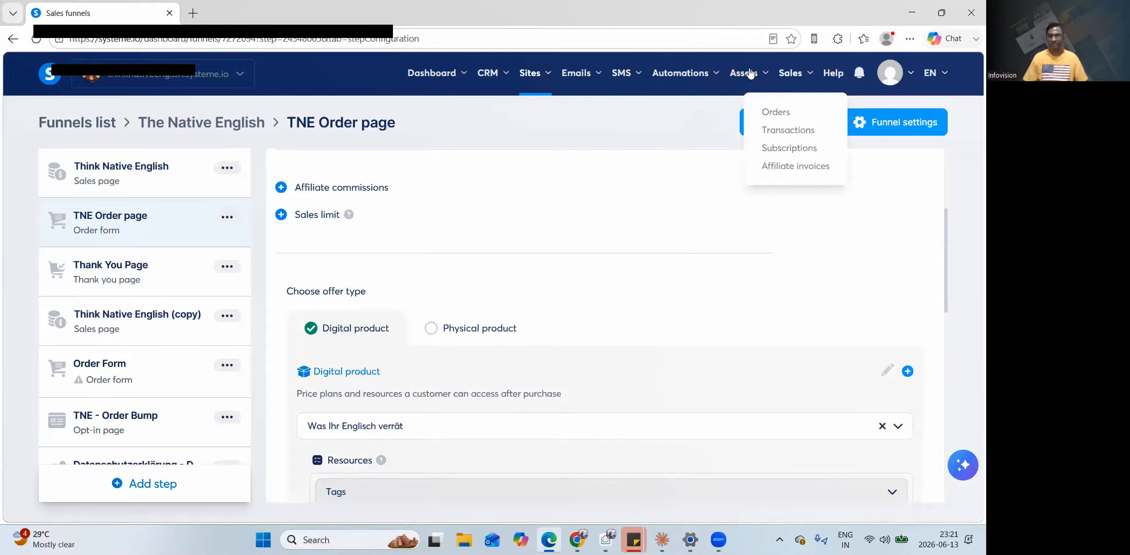
pyautogui.click(750, 74)
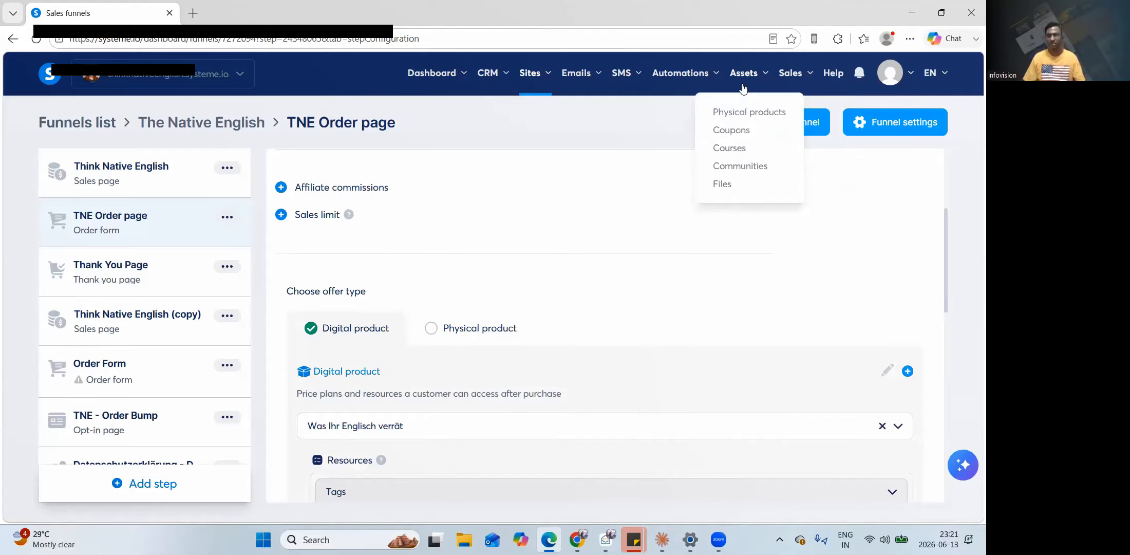
pyautogui.click(731, 131)
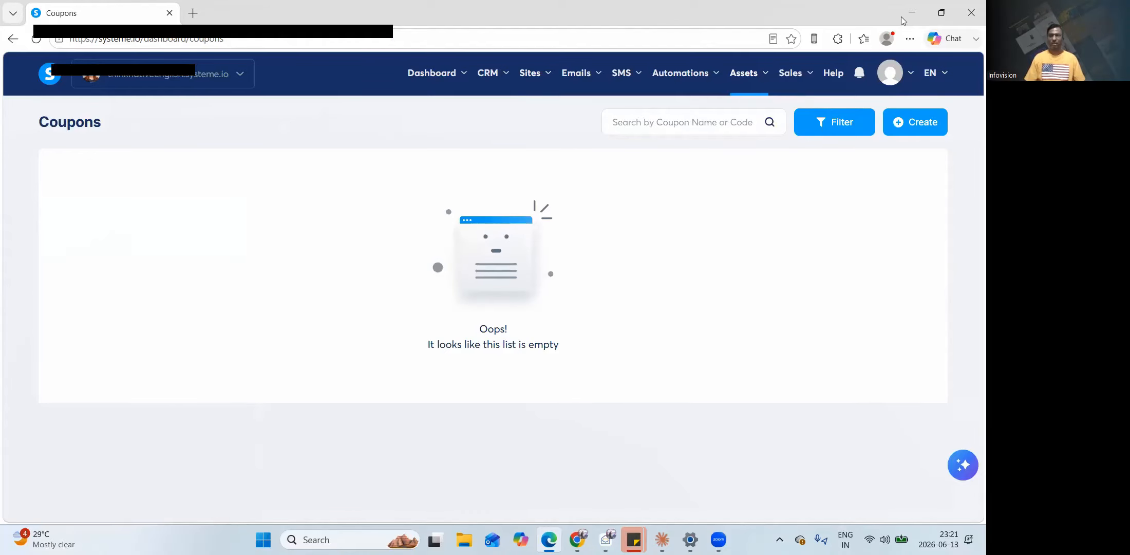
# Start a new coupon named TNE COUPON with the coupon code TNETEST90
pyautogui.click(918, 123)
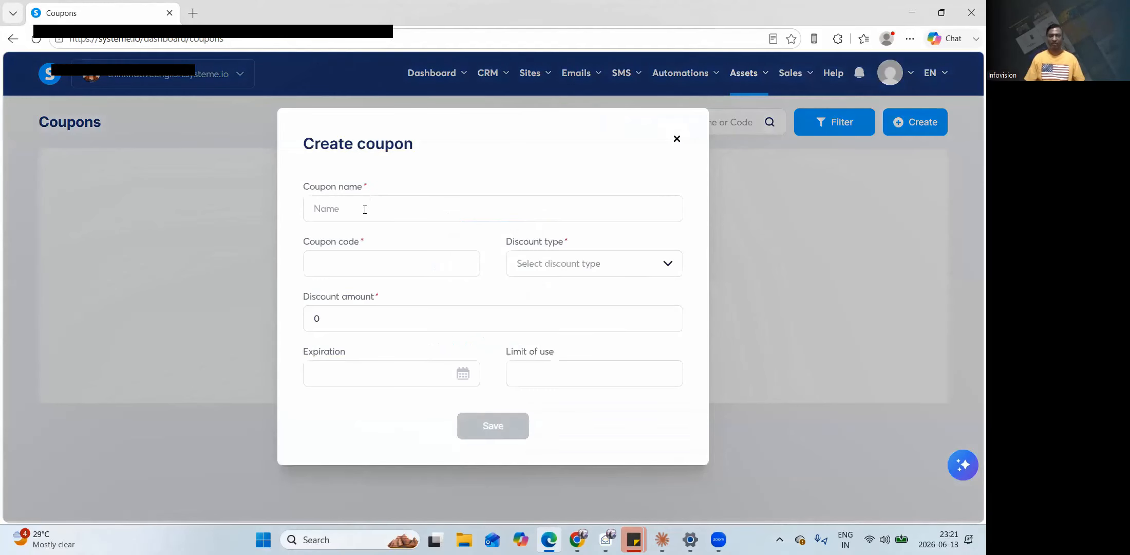
pyautogui.click(365, 209)
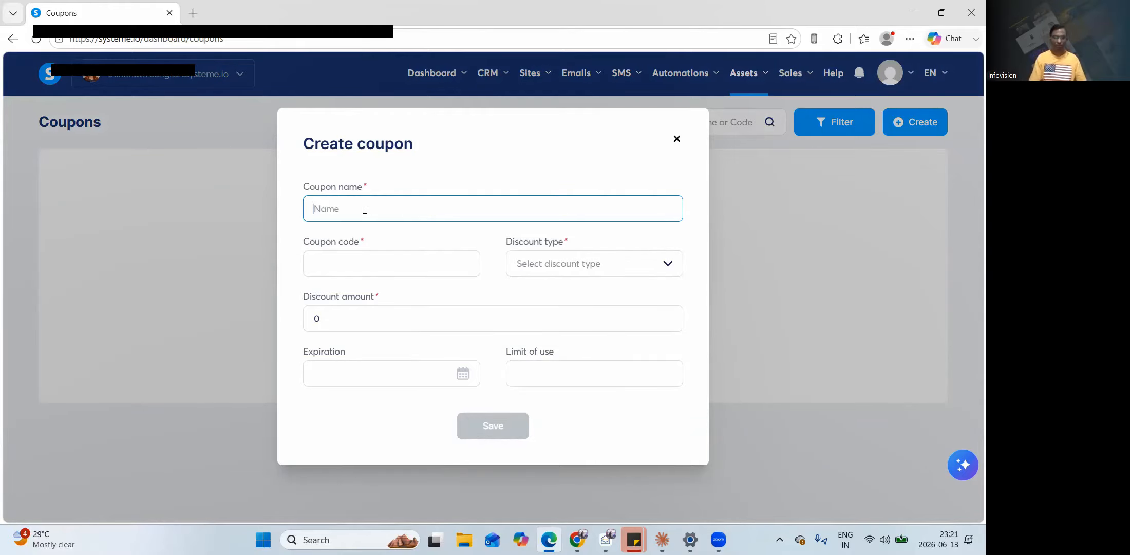
pyautogui.write('TNE')
pyautogui.press('BackSpace')
pyautogui.press('BackSpace')
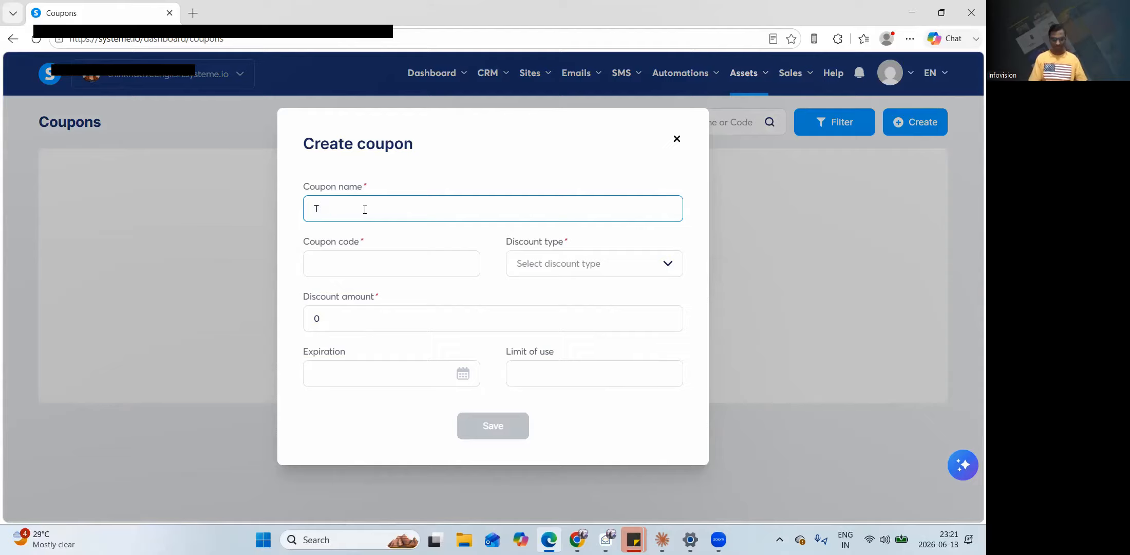
pyautogui.write('NE COUPON')
pyautogui.click(402, 263)
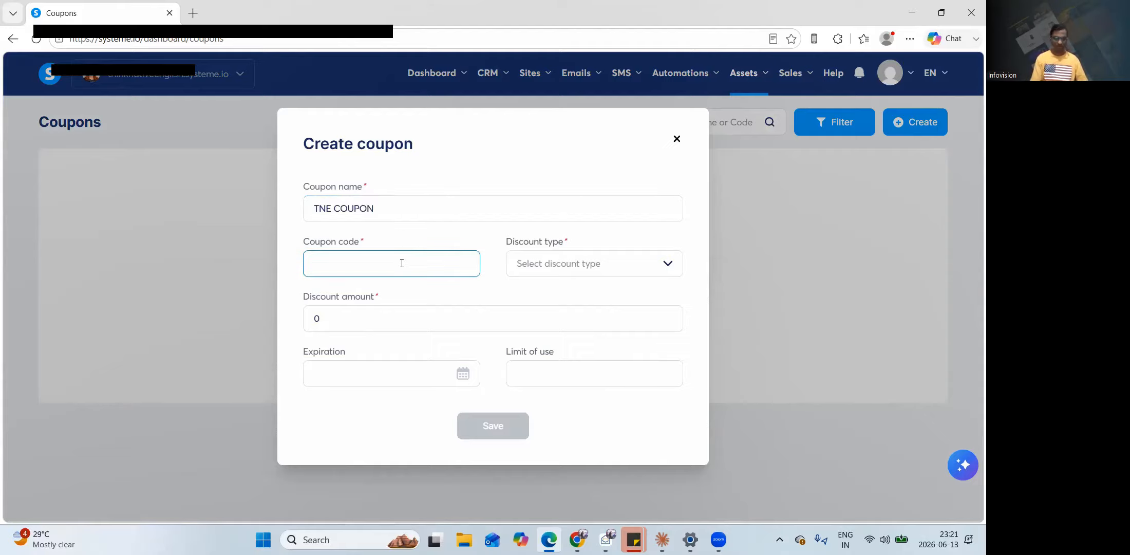
pyautogui.write('TNETEST90')
# Make the coupon a percentage discount with a discount amount of 90
pyautogui.click(631, 271)
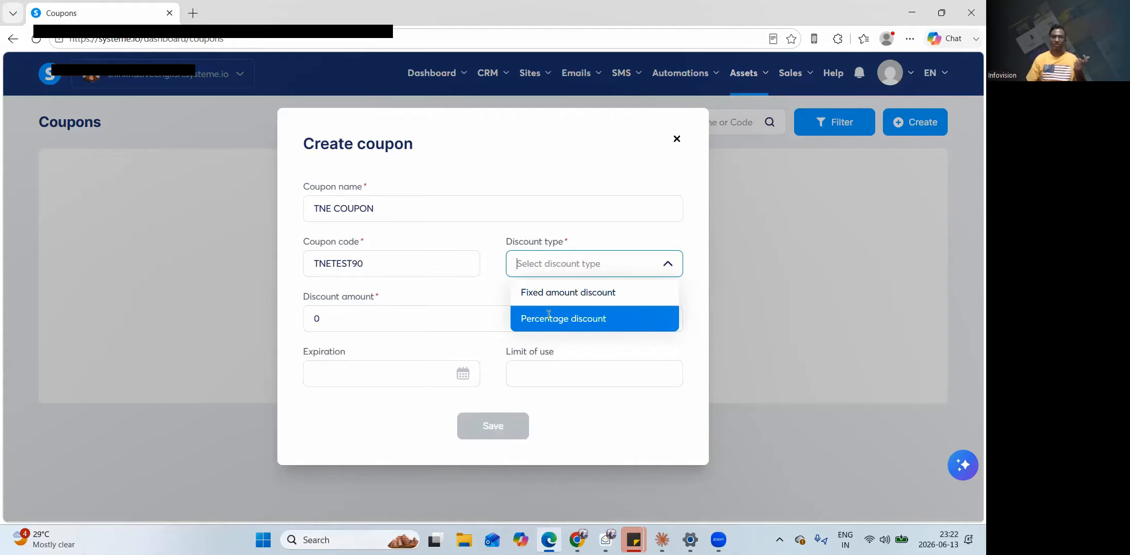
pyautogui.click(651, 320)
pyautogui.click(459, 309)
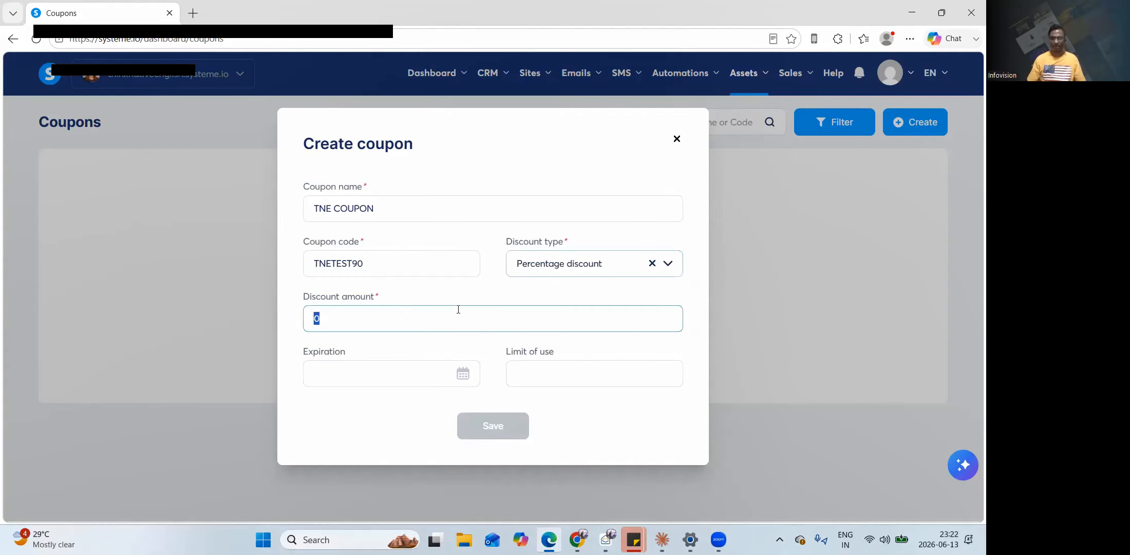
pyautogui.write('90')
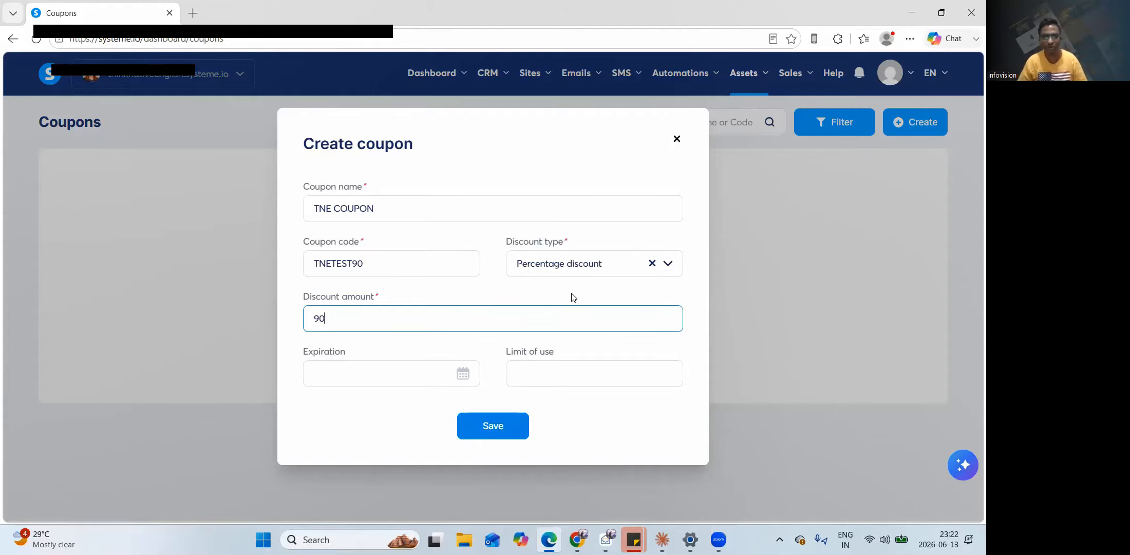
pyautogui.click(662, 164)
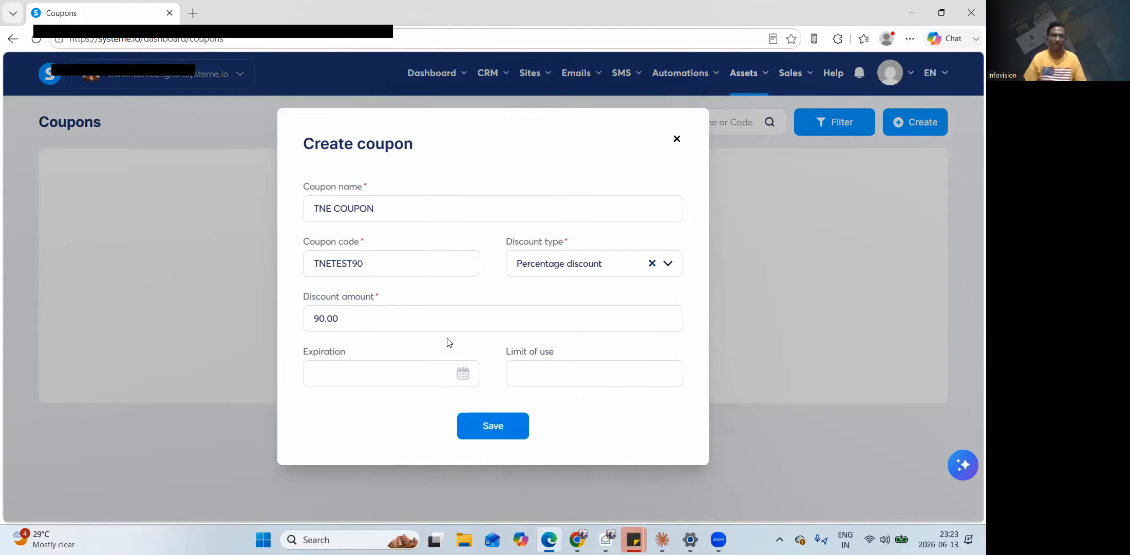
# Set the coupon to expire on June 15, 2026 at 12:00 AM with a use limit of 2, and save it
pyautogui.click(464, 376)
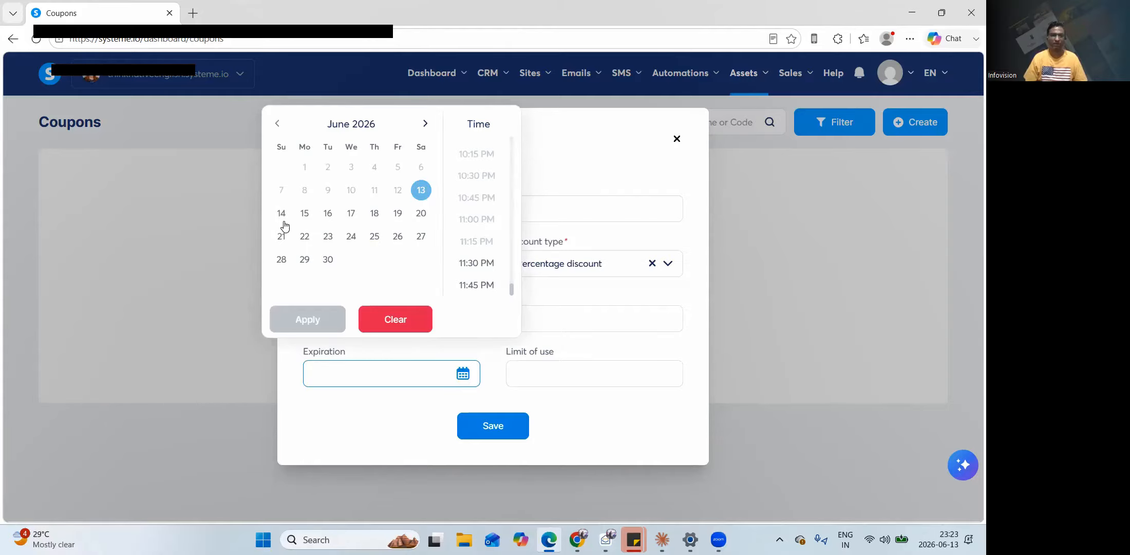
pyautogui.click(304, 216)
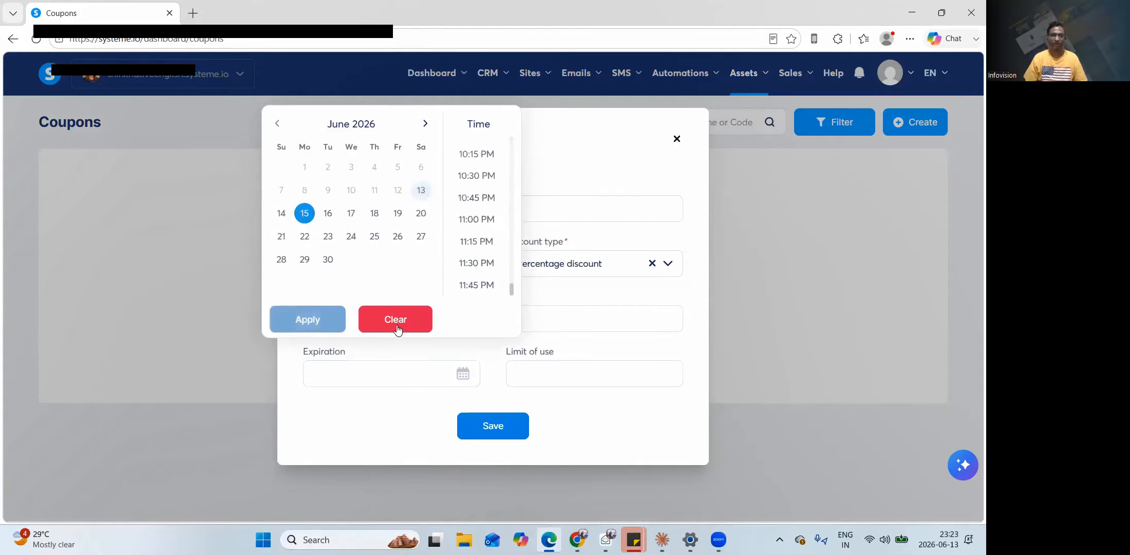
pyautogui.click(605, 380)
pyautogui.click(608, 385)
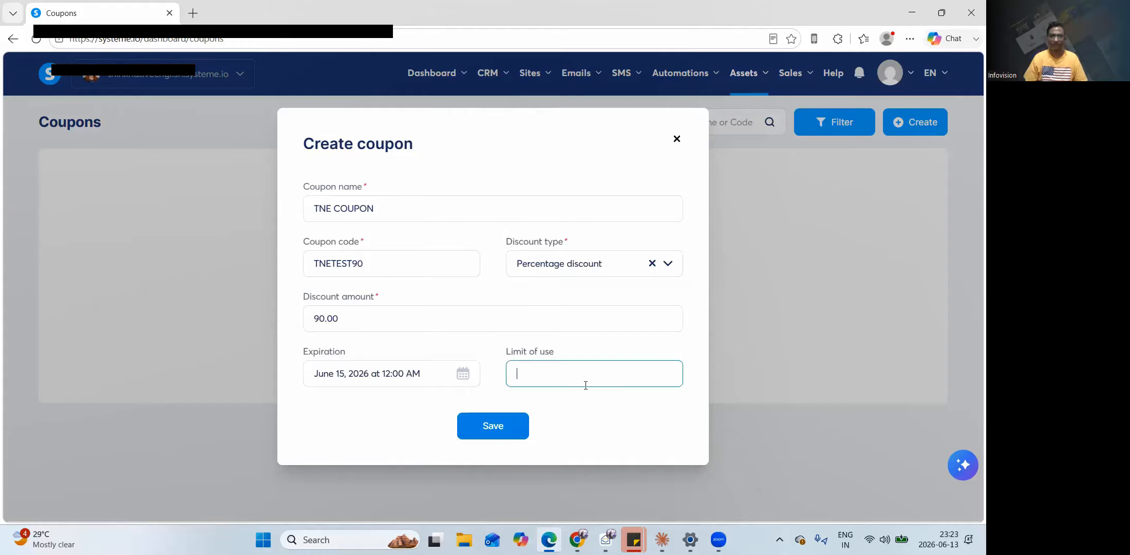
pyautogui.write('2')
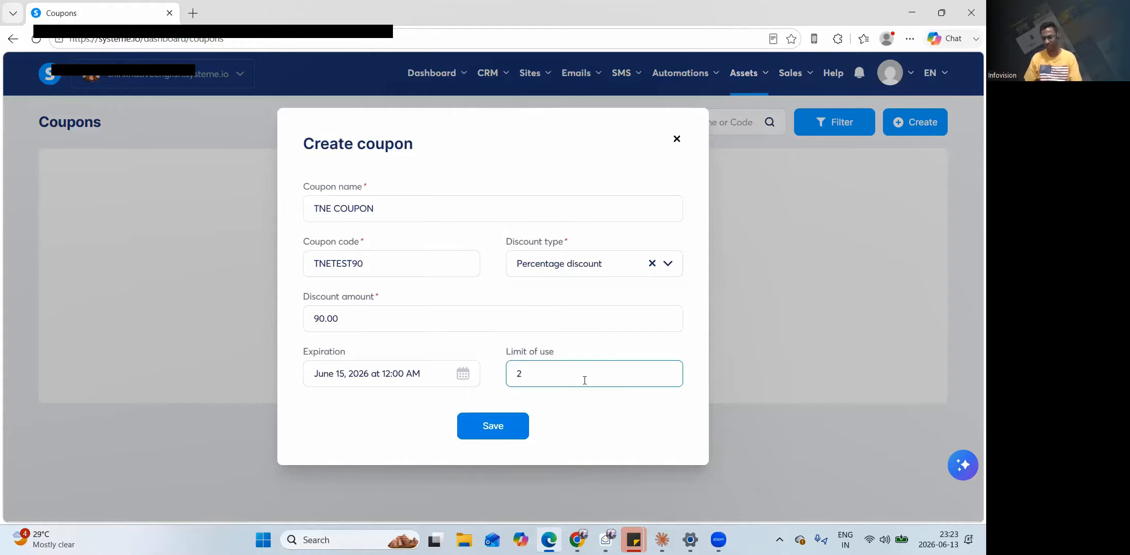
pyautogui.click(506, 426)
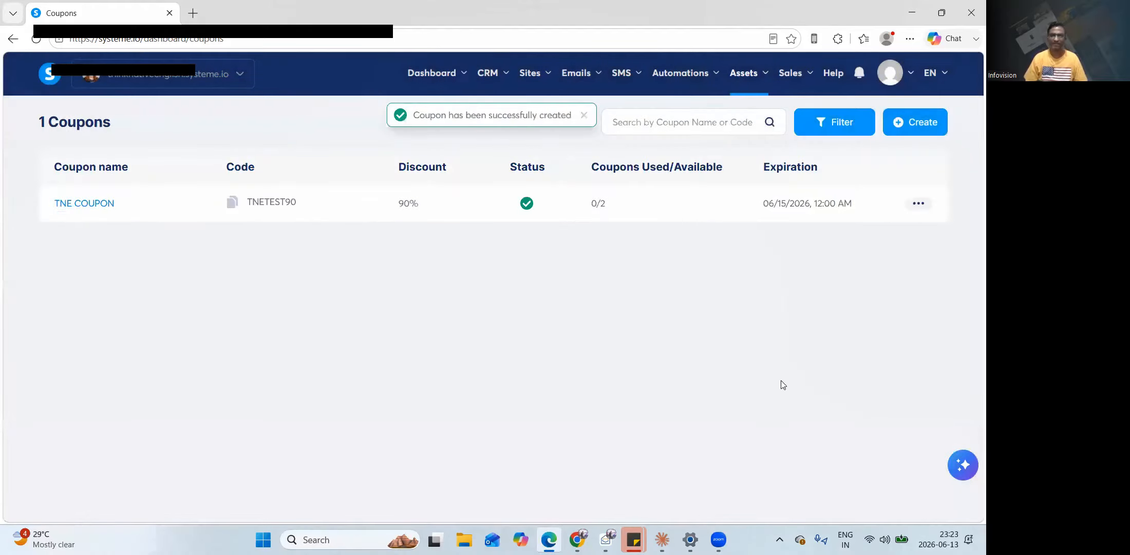
# Open TNE COUPON for editing, examine its code, expiration, use limit, tied funnels and sales, and return to the coupon list
pyautogui.click(918, 203)
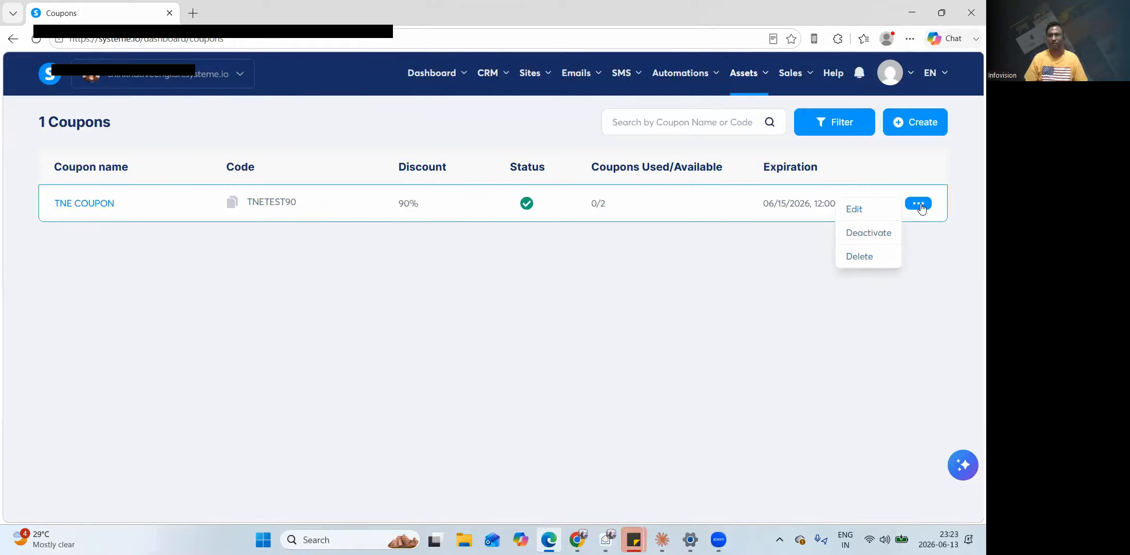
pyautogui.click(855, 209)
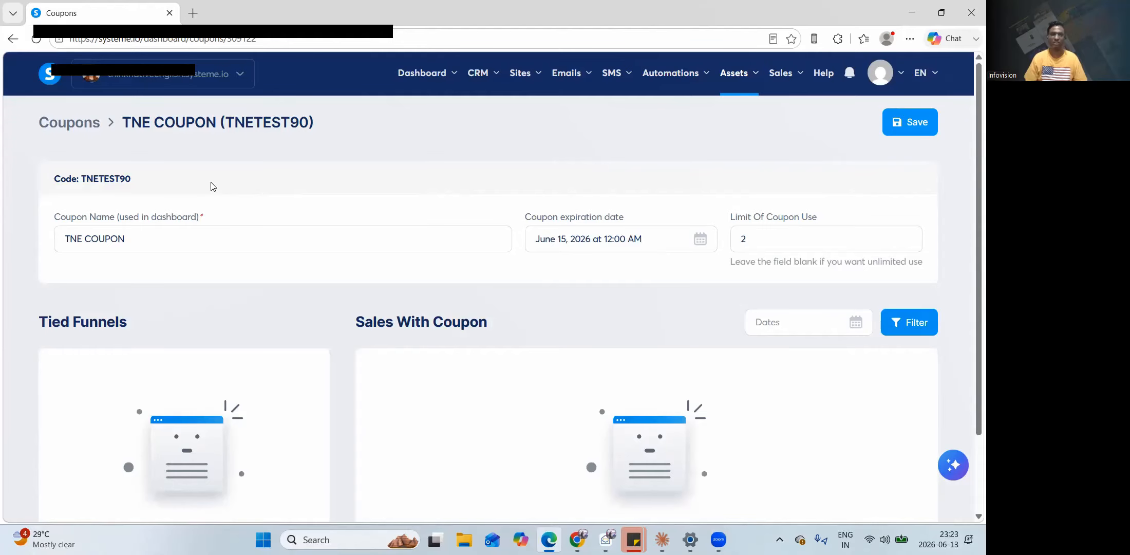
pyautogui.moveTo(226, 122); pyautogui.dragTo(299, 122)
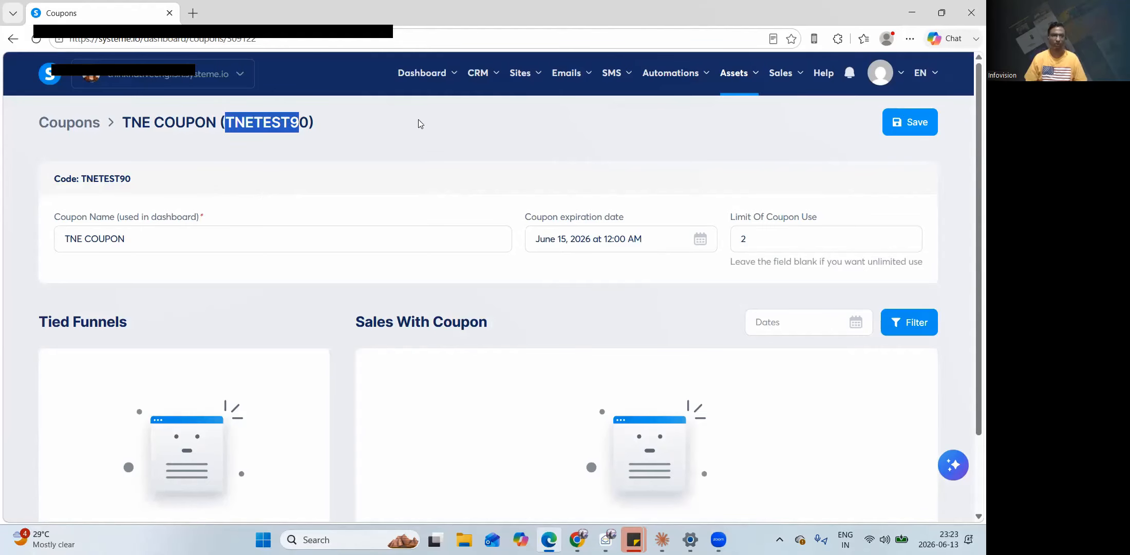
pyautogui.scroll(-2, 445, 229)
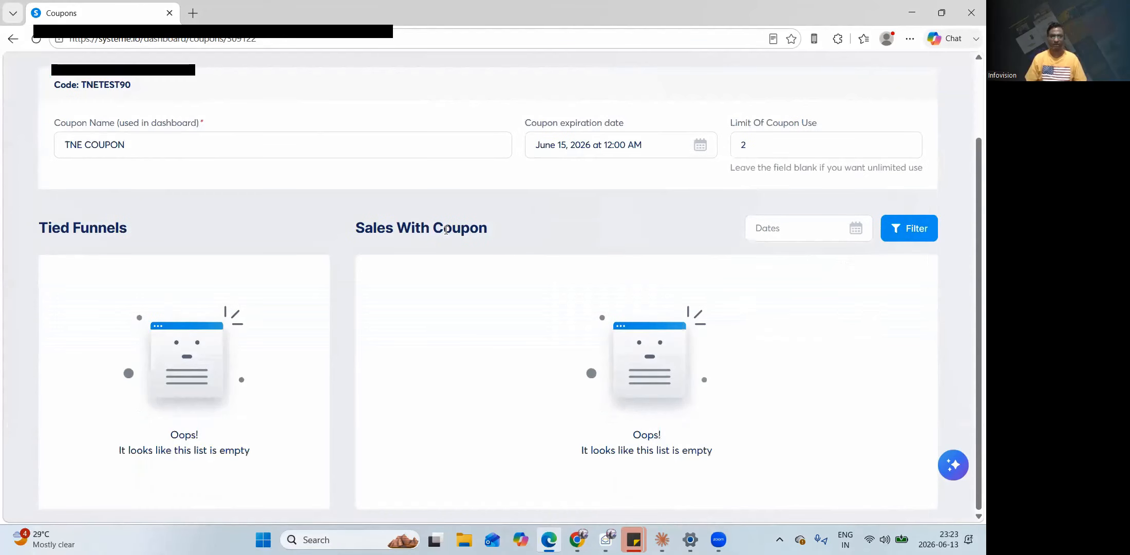
pyautogui.scroll(2, 451, 228)
pyautogui.click(527, 175)
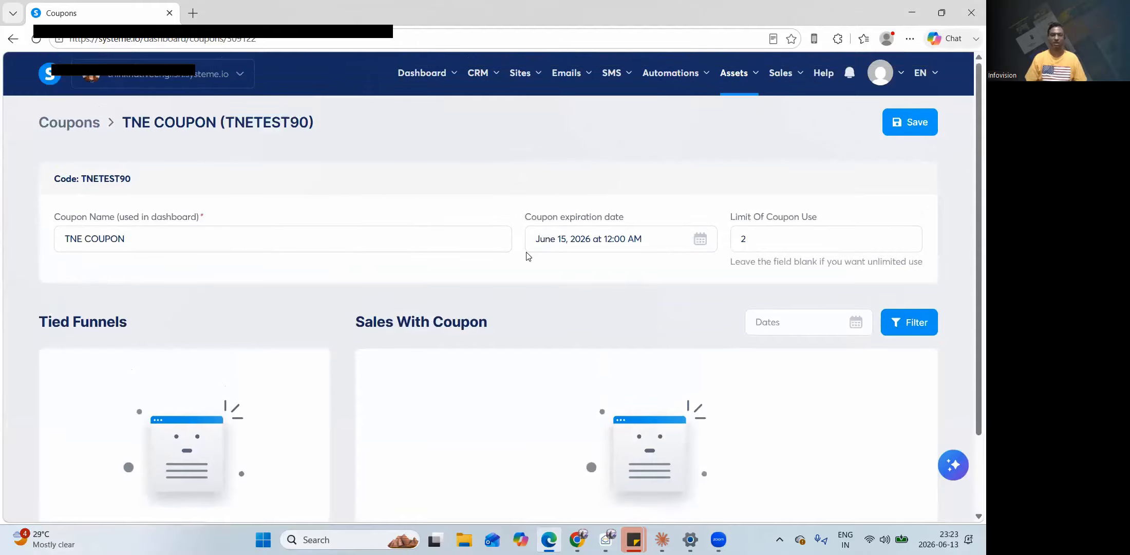
pyautogui.scroll(-2, 93, 212)
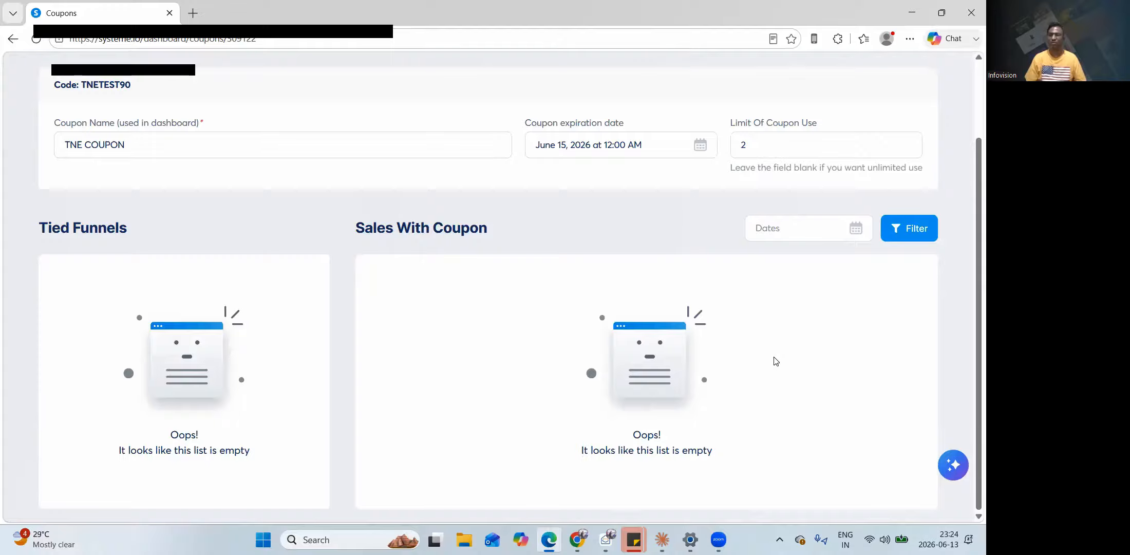
pyautogui.scroll(3, 779, 361)
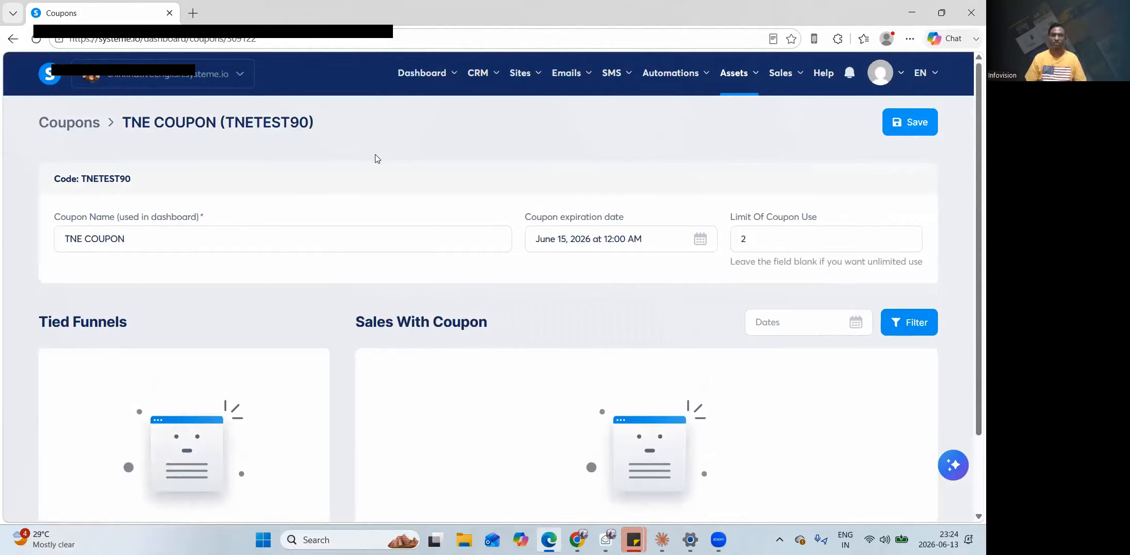
pyautogui.click(72, 123)
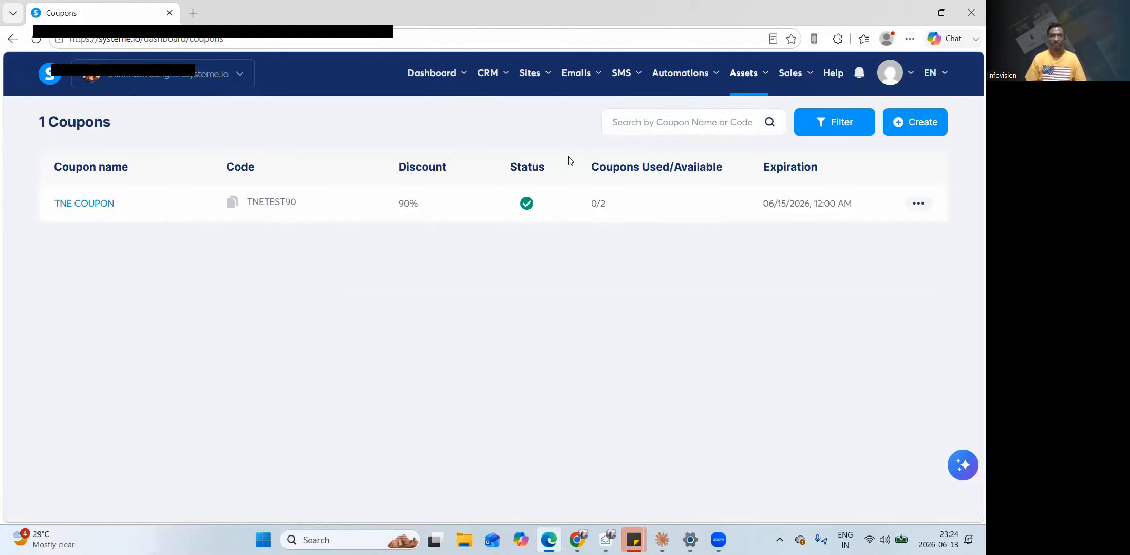
# Open the TNE Order page's configuration in The Native English funnel and go to its Coupons section
pyautogui.moveTo(535, 74)
pyautogui.click(541, 131)
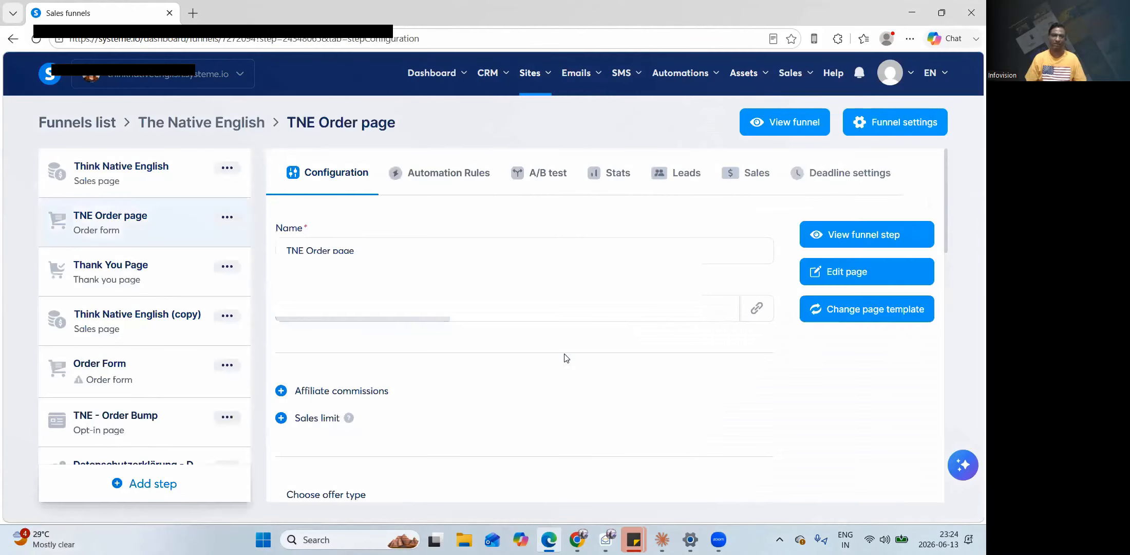
pyautogui.scroll(-3, 562, 359)
pyautogui.scroll(-4, 565, 400)
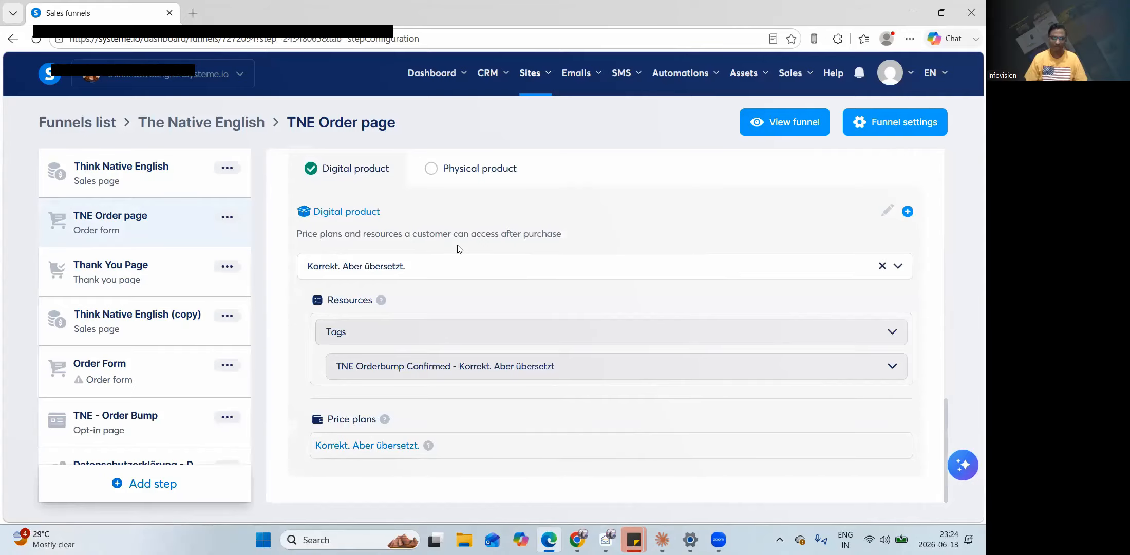
pyautogui.scroll(-8, 411, 264)
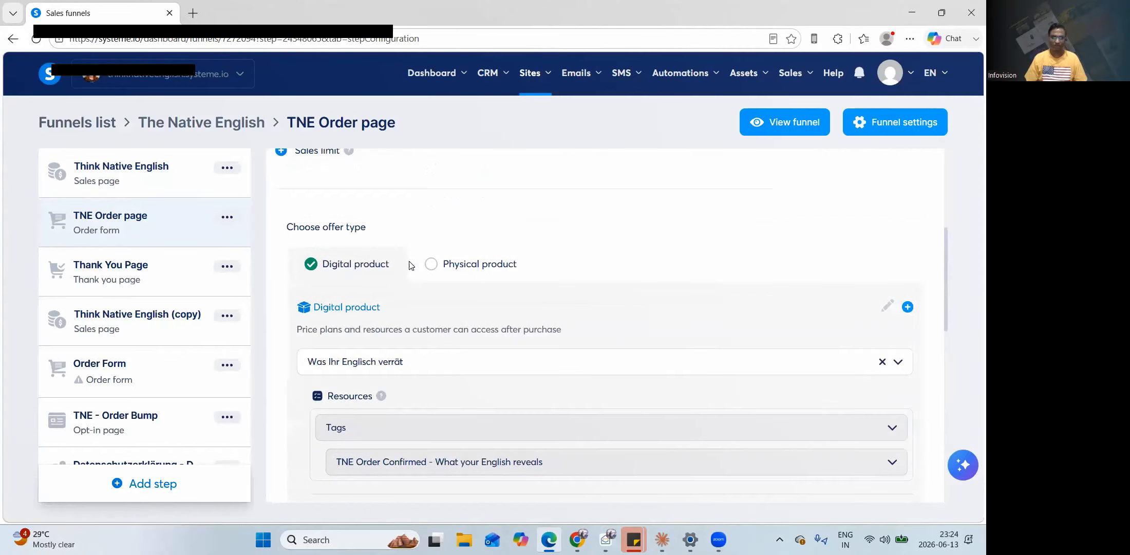
pyautogui.scroll(1, 734, 448)
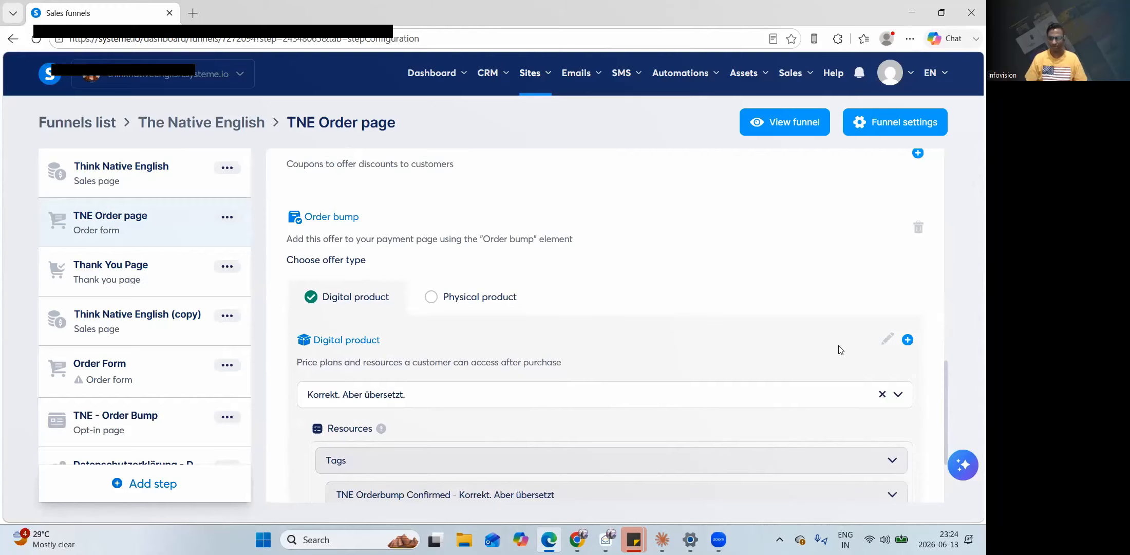
pyautogui.scroll(2, 840, 350)
pyautogui.scroll(3, 841, 349)
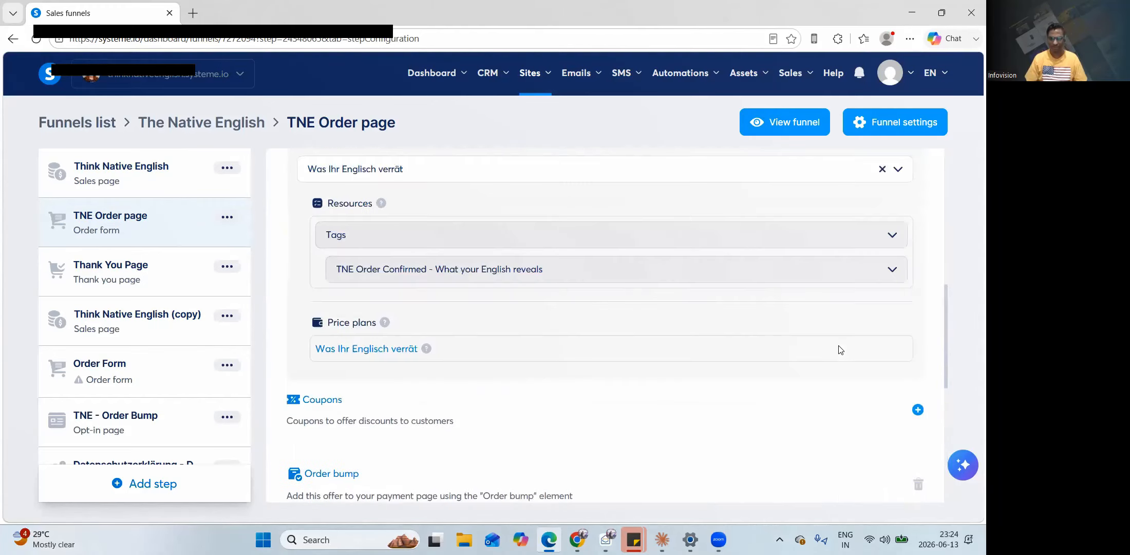
pyautogui.scroll(2, 841, 350)
pyautogui.scroll(-5, 841, 350)
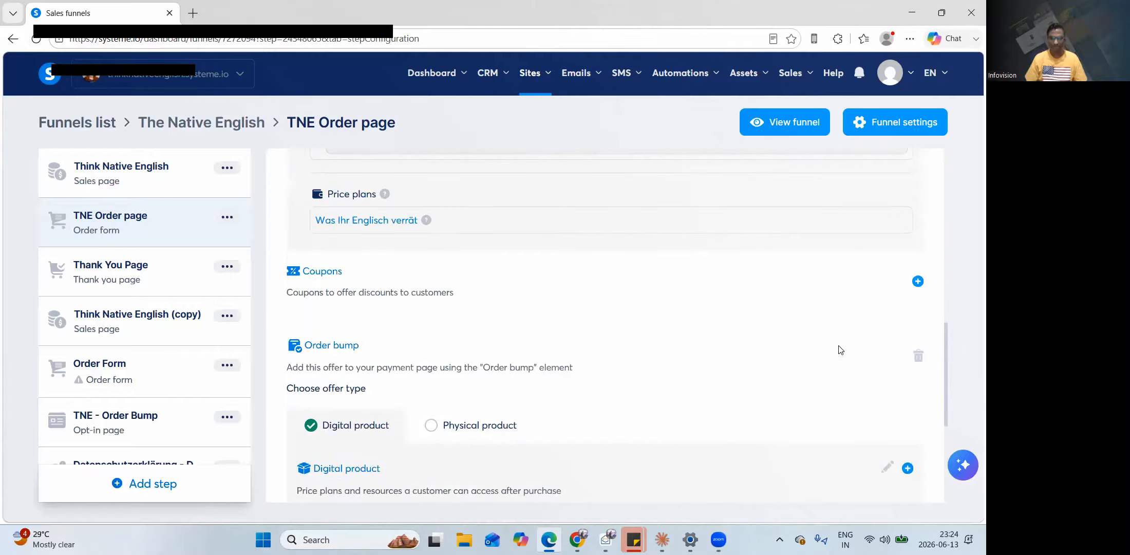
# Examine the TNE Order page's offer, coupon and order bump settings
pyautogui.scroll(7, 409, 276)
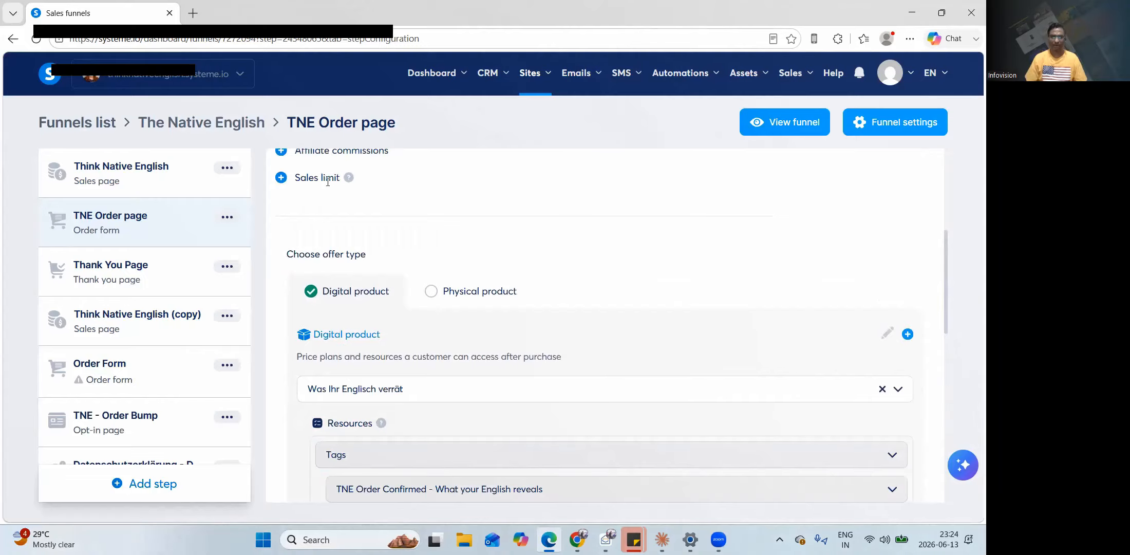
pyautogui.scroll(-3, 337, 356)
pyautogui.scroll(-2, 336, 340)
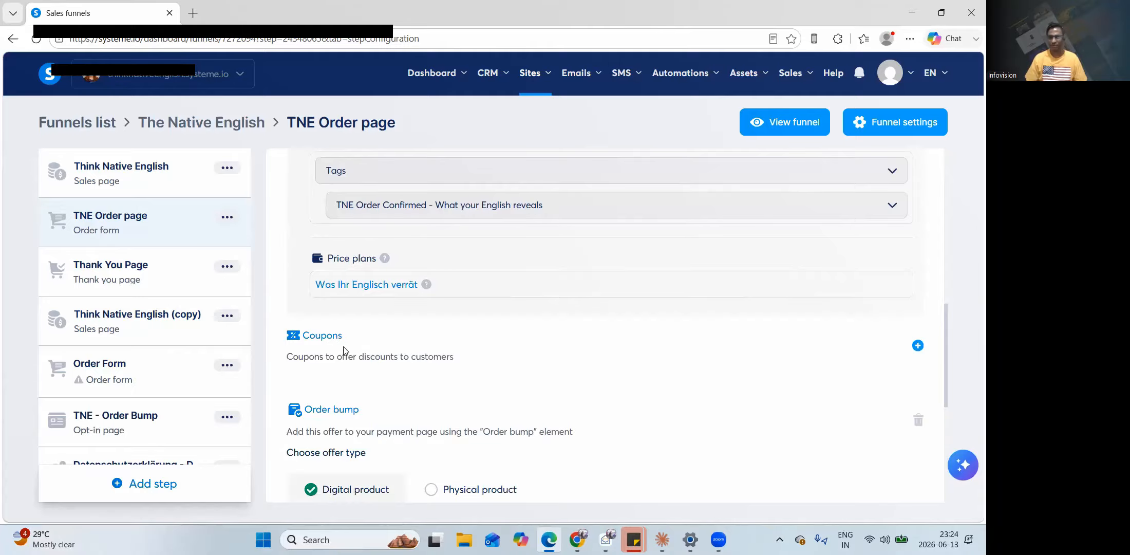
pyautogui.scroll(-5, 357, 450)
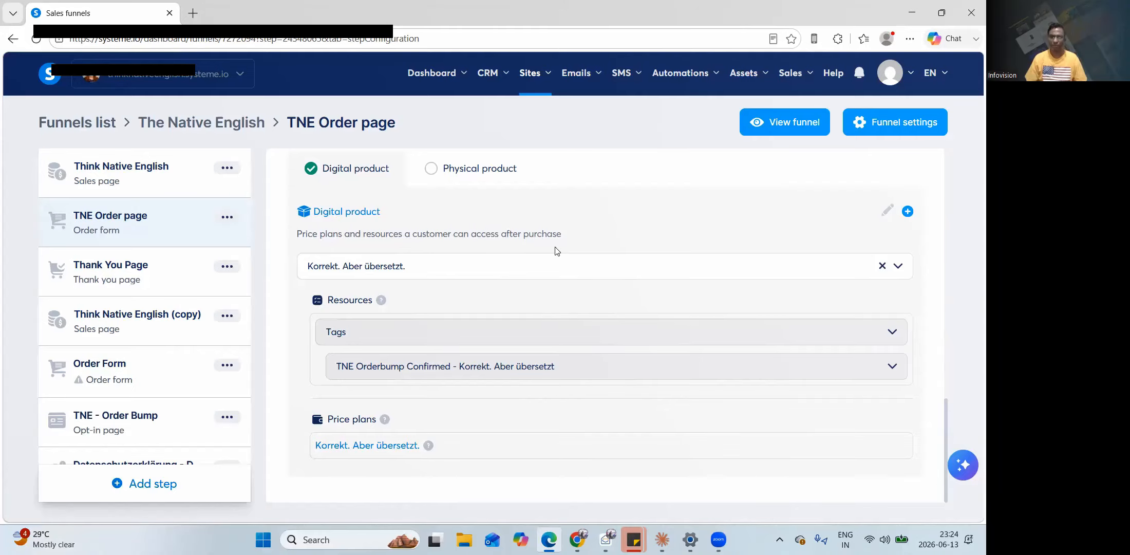
pyautogui.scroll(2, 412, 234)
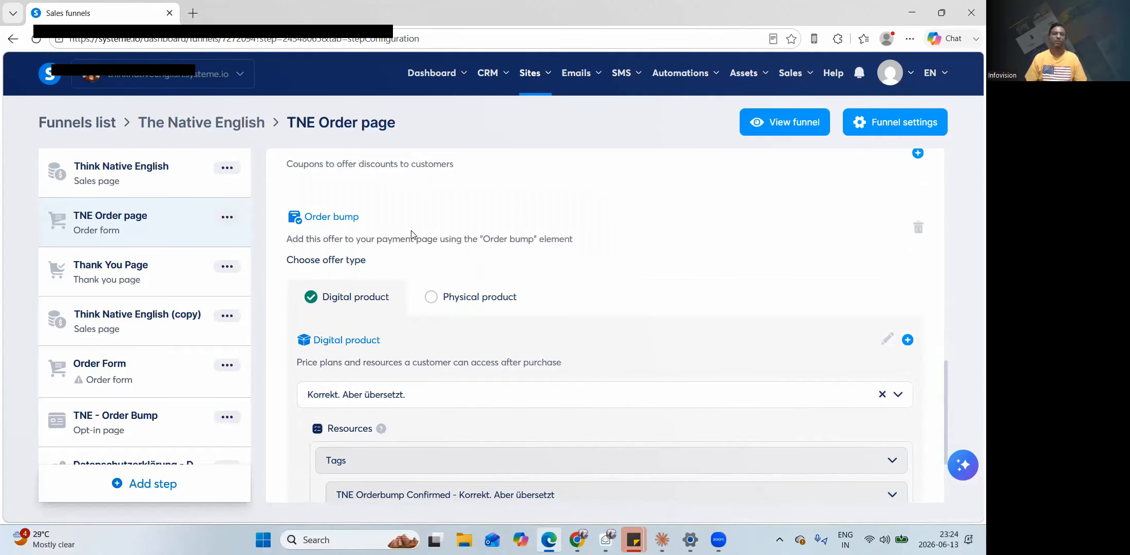
pyautogui.scroll(2, 324, 231)
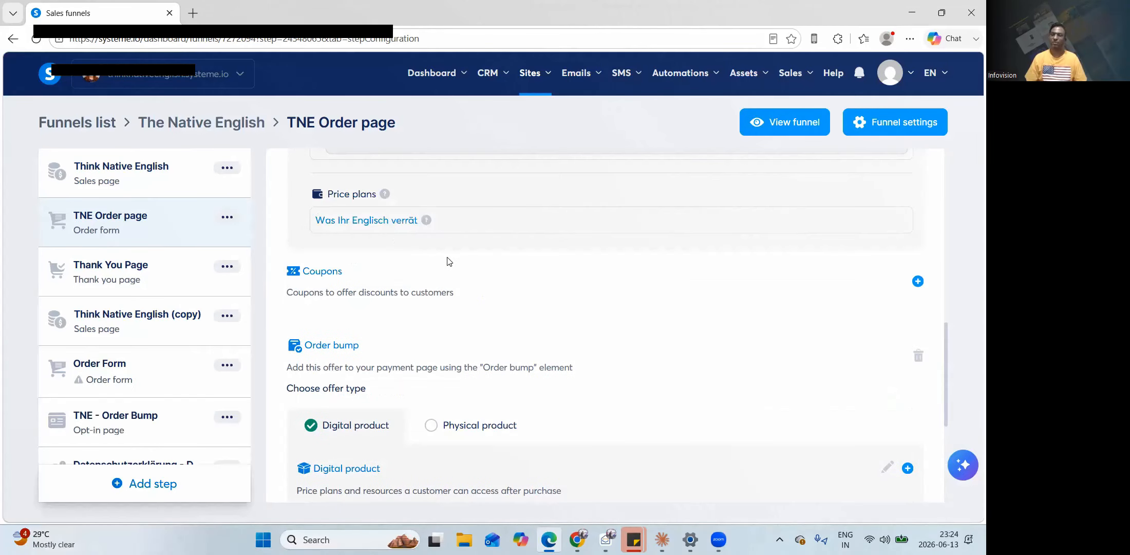
pyautogui.scroll(2, 385, 402)
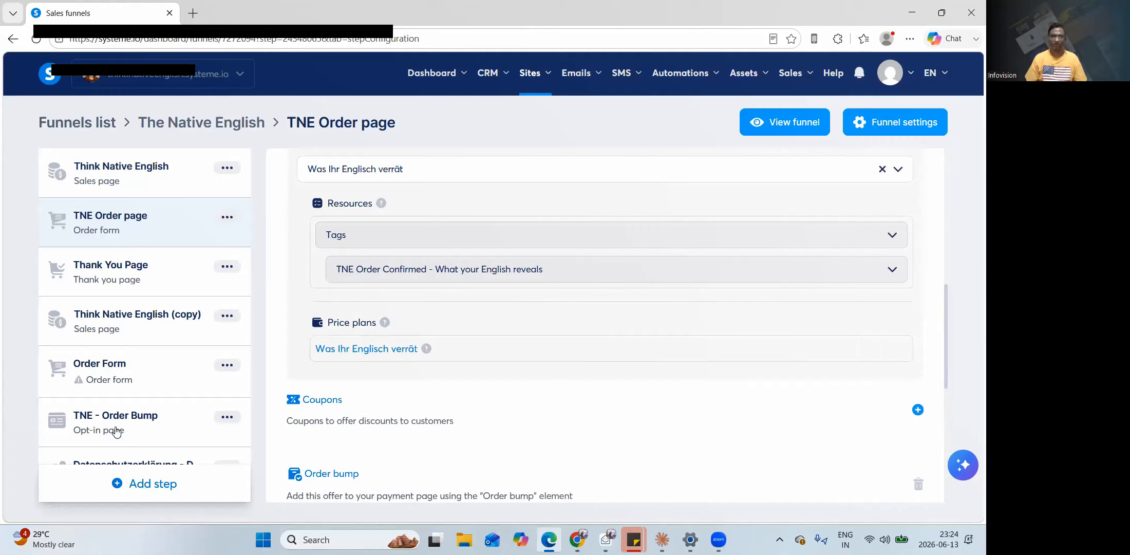
# Start a coupon entry on the TNE Order page with the Fixed amount discount type and list the coupons available for it
pyautogui.moveTo(309, 400); pyautogui.dragTo(926, 404)
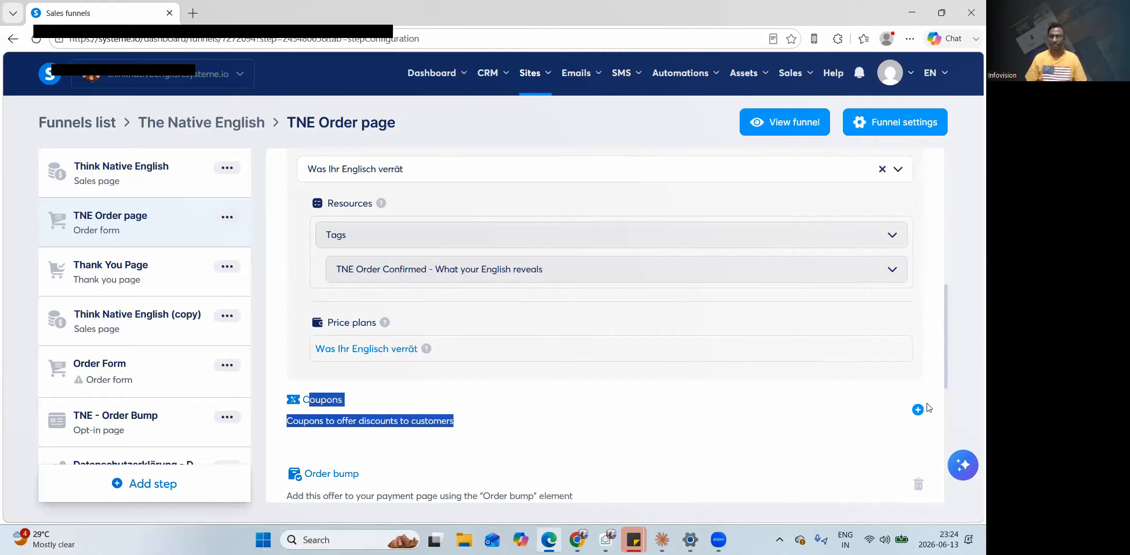
pyautogui.click(919, 412)
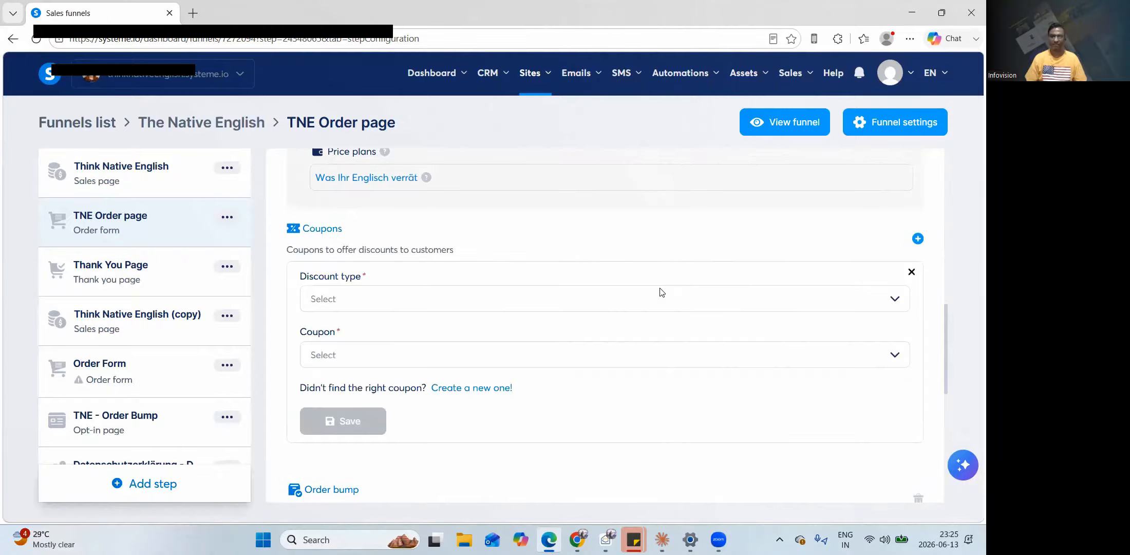
pyautogui.click(660, 289)
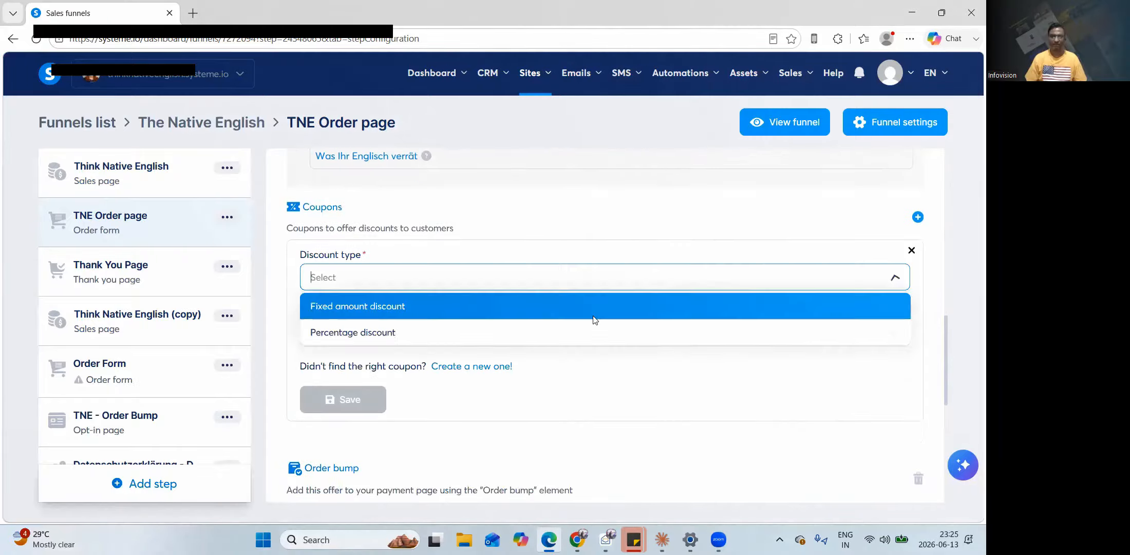
pyautogui.click(375, 306)
pyautogui.click(390, 336)
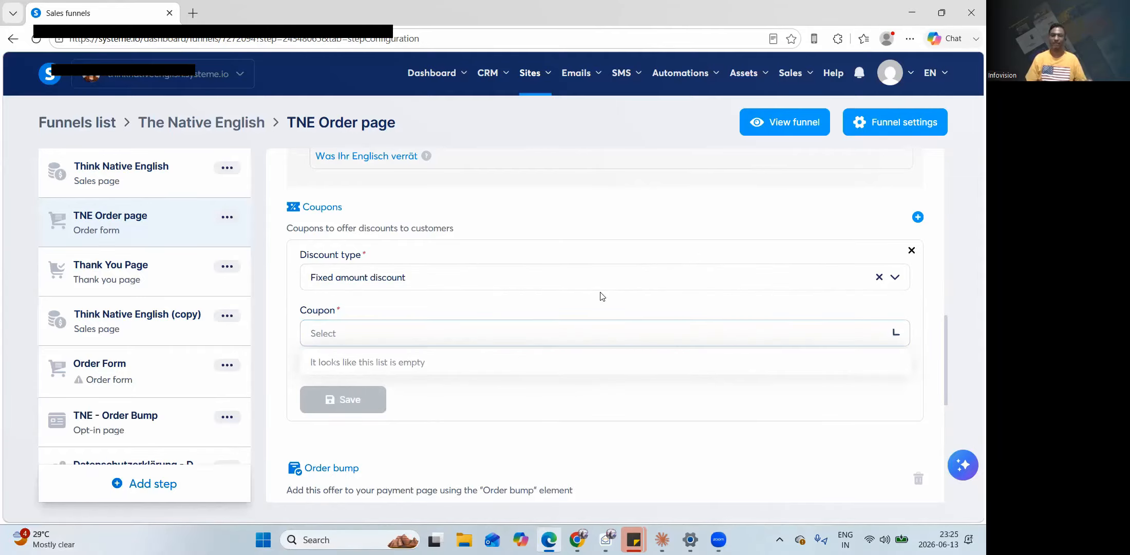
# Try to save the coupon entry with the Percentage discount type and TNE COUPON
pyautogui.click(594, 278)
pyautogui.click(372, 277)
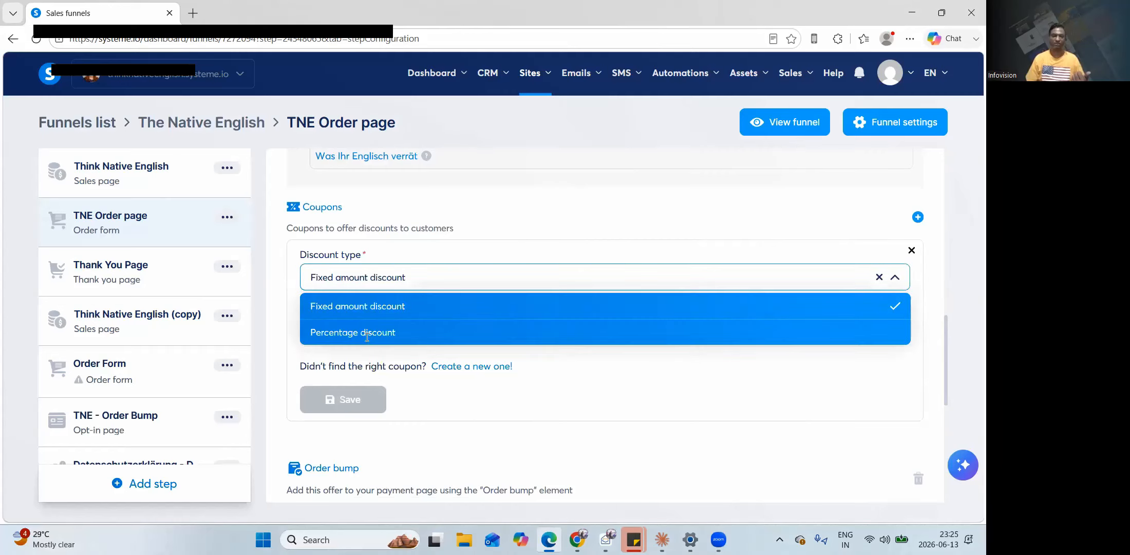
pyautogui.click(366, 335)
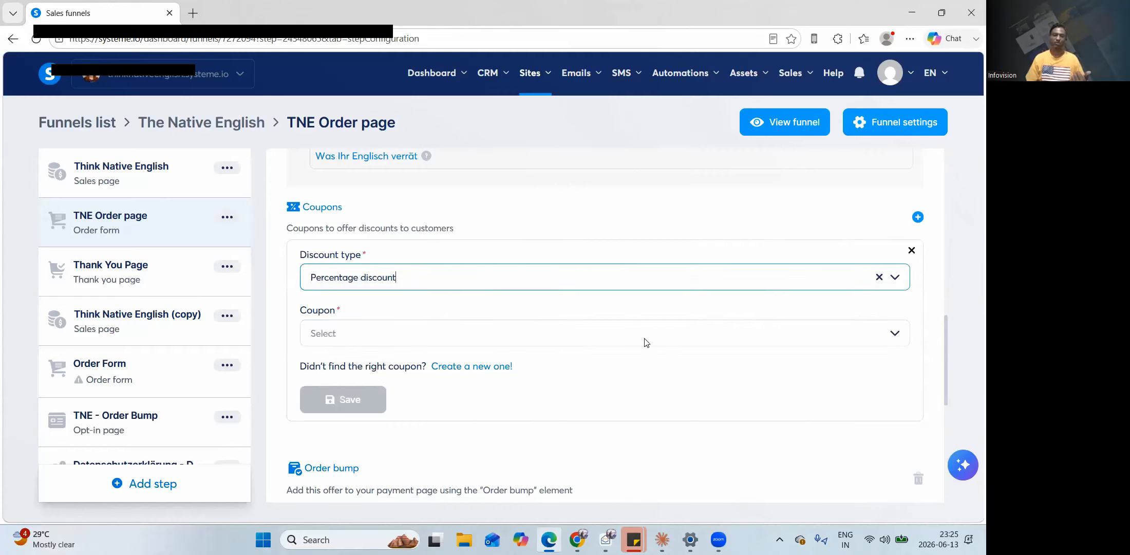
pyautogui.click(647, 339)
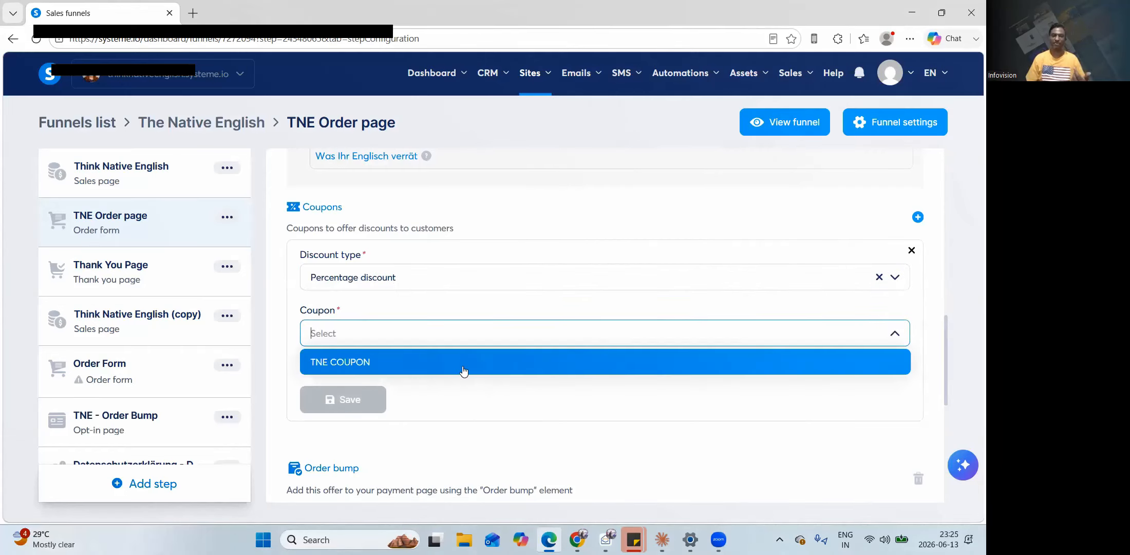
pyautogui.click(463, 365)
pyautogui.click(362, 404)
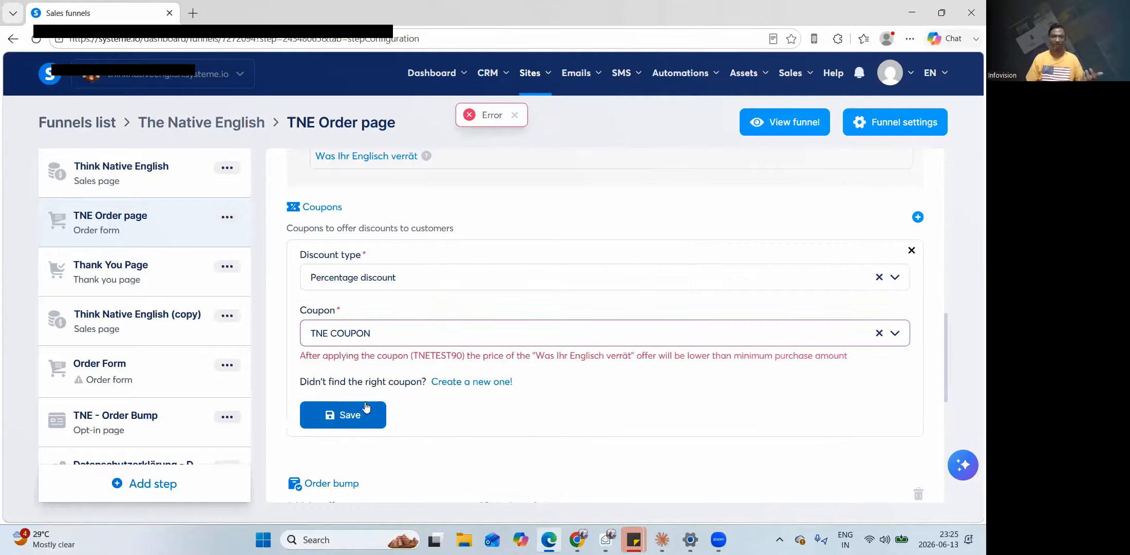
pyautogui.click(698, 403)
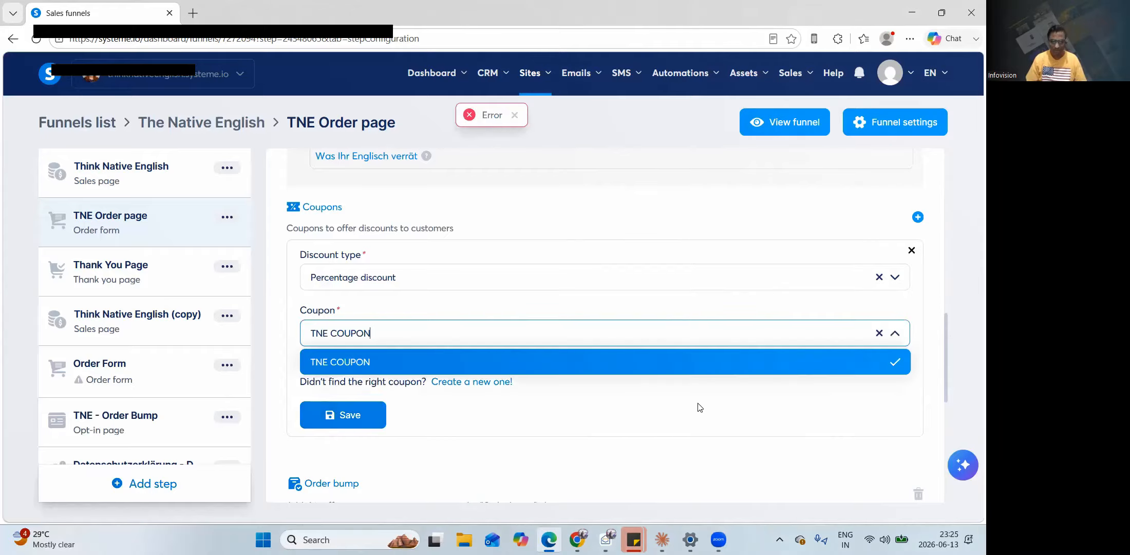
pyautogui.click(527, 355)
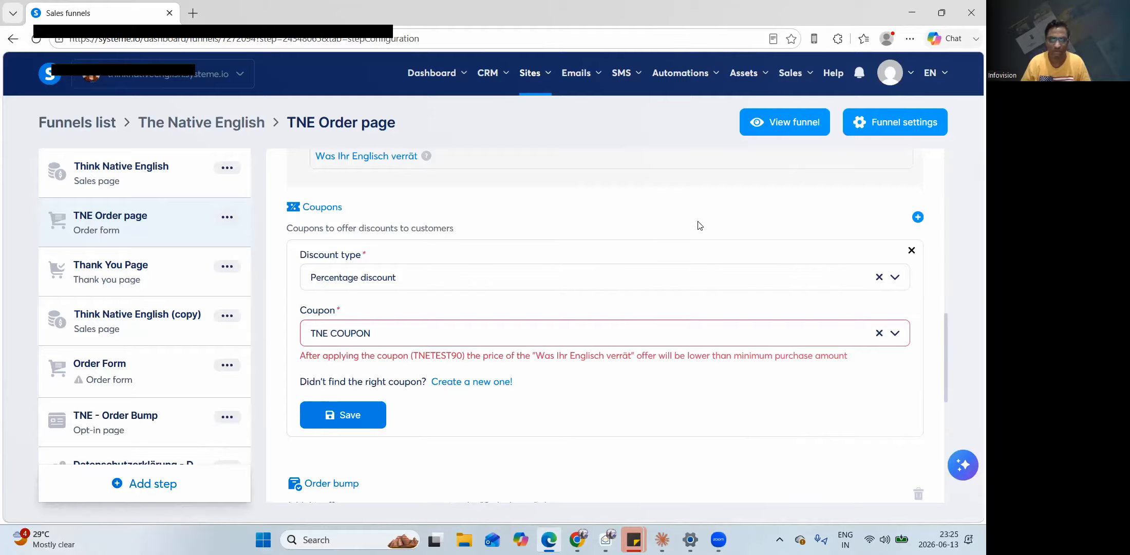
# Go to the coupon list, open TNE COUPON to examine which of its settings can be edited, and return to the list
pyautogui.scroll(6, 719, 427)
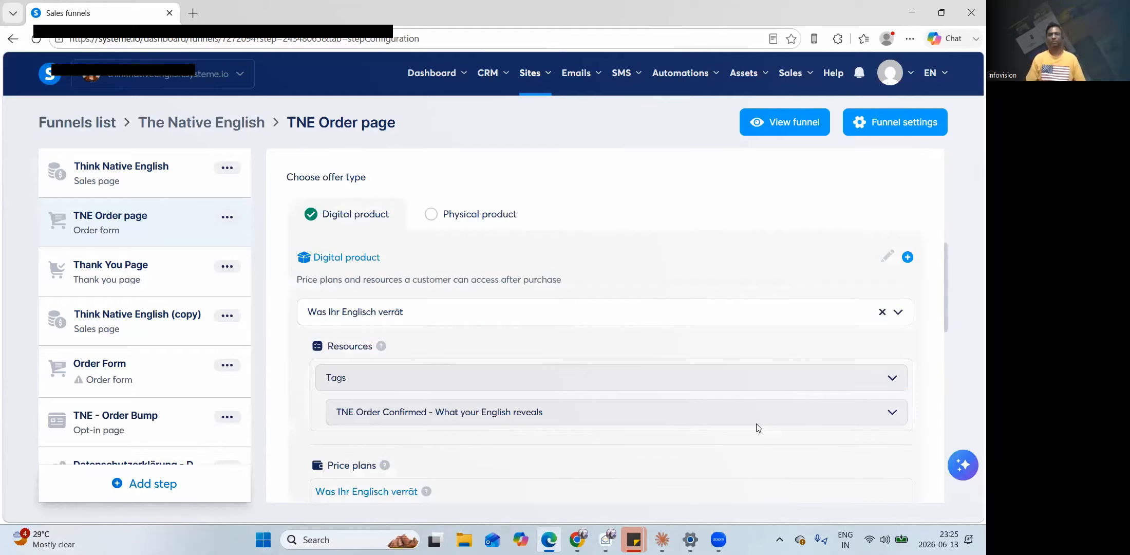
pyautogui.scroll(6, 756, 415)
pyautogui.moveTo(793, 72)
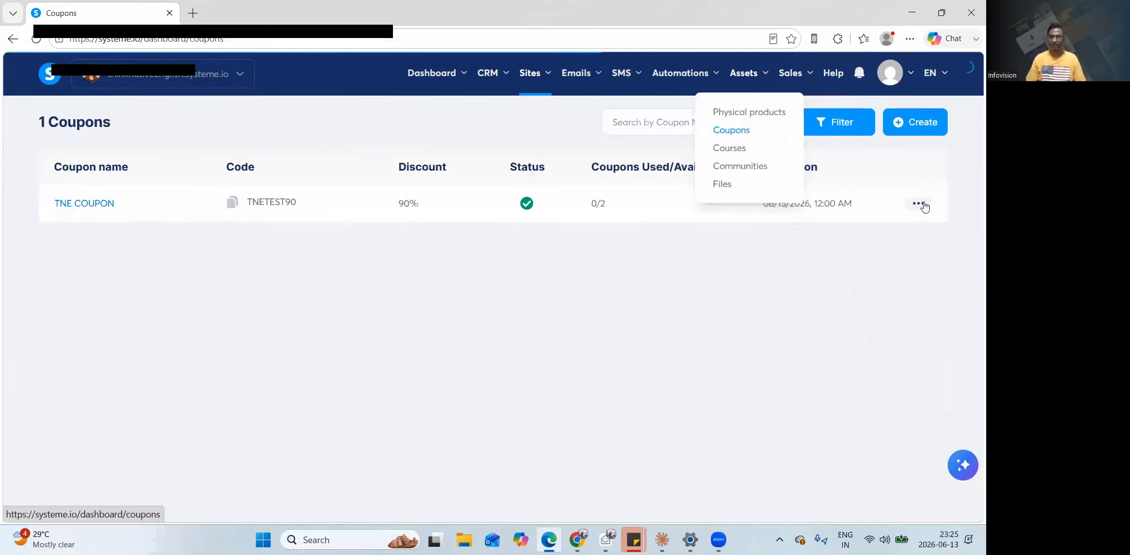
pyautogui.click(850, 208)
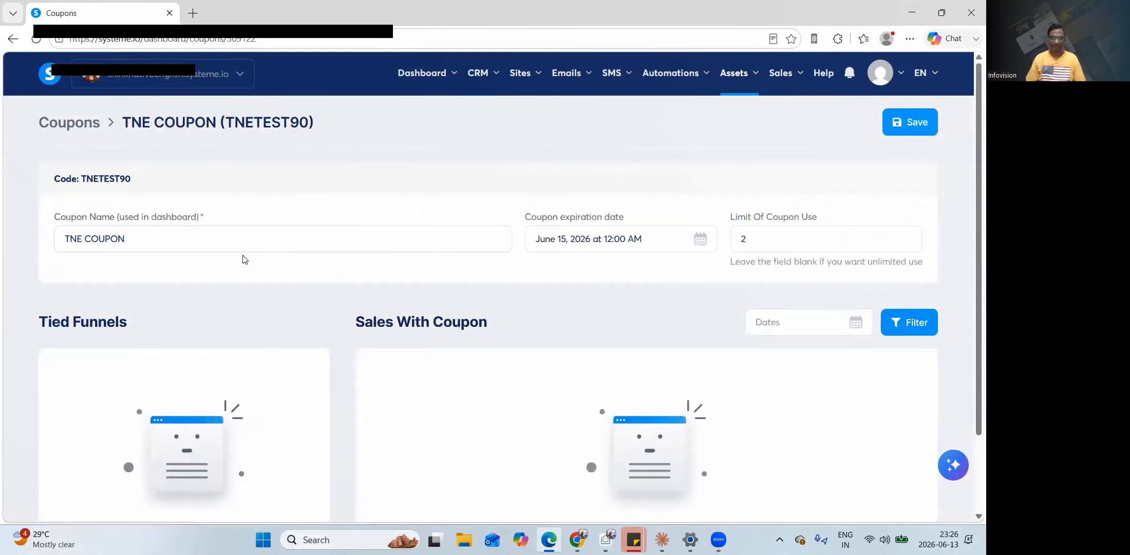
pyautogui.scroll(-2, 244, 255)
pyautogui.scroll(2, 281, 259)
pyautogui.scroll(-1, 679, 345)
pyautogui.scroll(1, 592, 368)
pyautogui.click(87, 120)
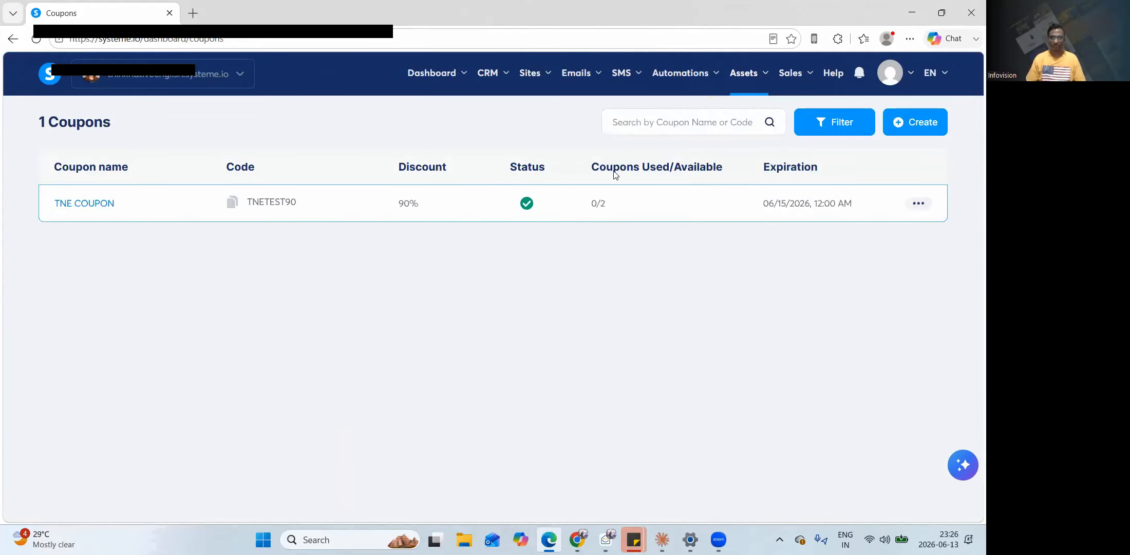
# Deactivate the 90% coupon with code TNETEST90
pyautogui.click(918, 203)
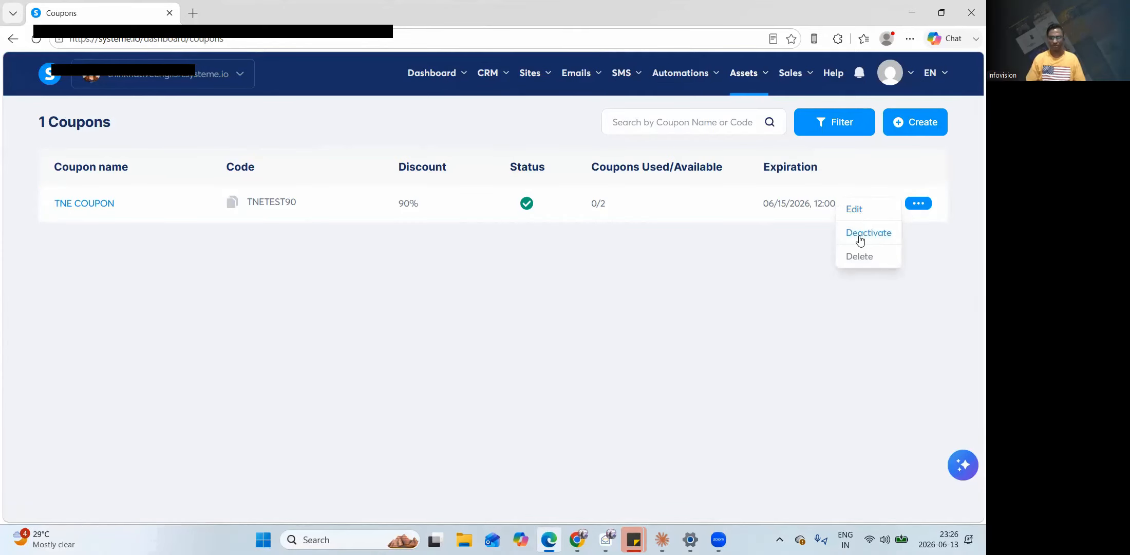
pyautogui.click(861, 239)
# Start a new coupon named TNE COUPON with code TESTTNE80, as a percentage discount with a discount amount of 70
pyautogui.click(595, 343)
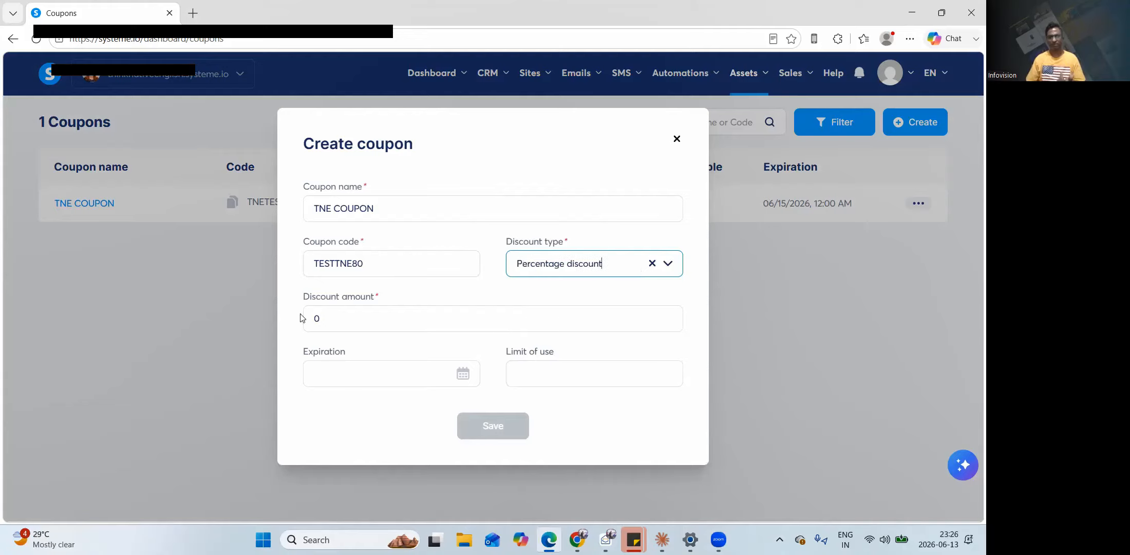
pyautogui.press('Tab')
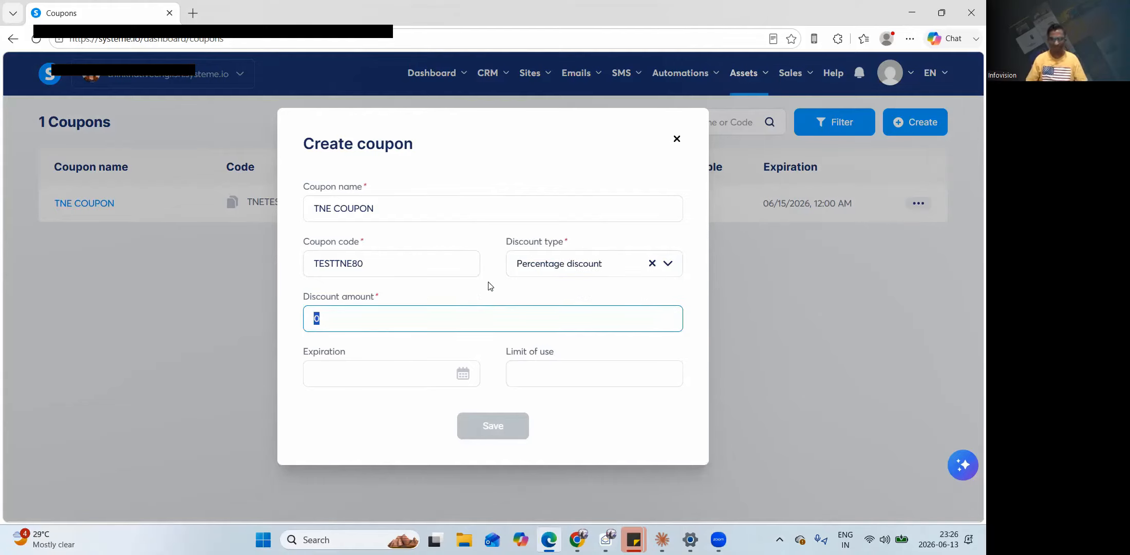
pyautogui.write('80')
# Set the new coupon to expire on June 15, 2026 at 12:00 AM with a use limit of 2, and save it
pyautogui.click(441, 379)
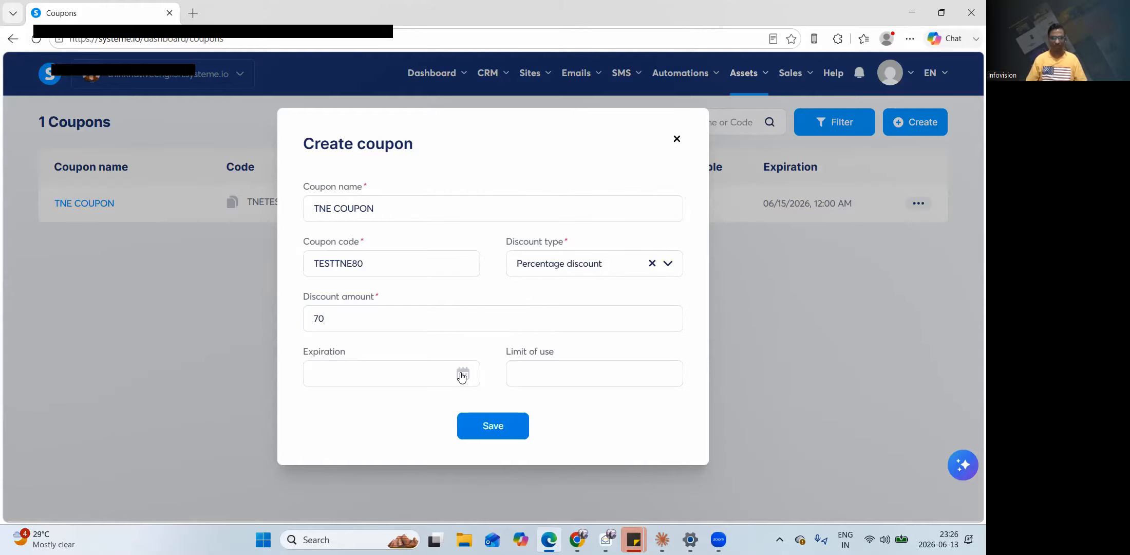
pyautogui.click(462, 374)
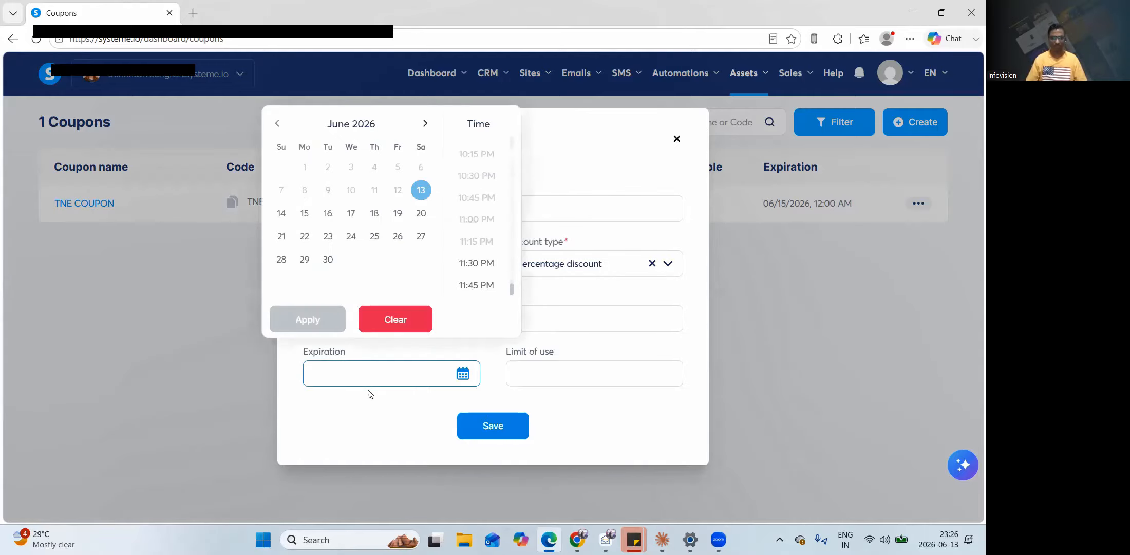
pyautogui.click(306, 218)
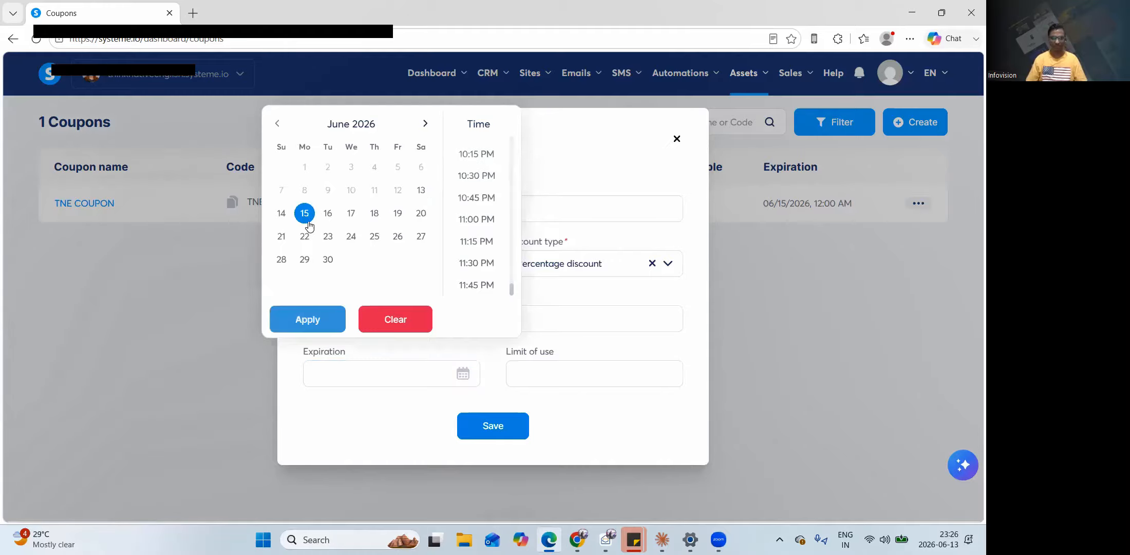
pyautogui.click(638, 382)
pyautogui.write('2')
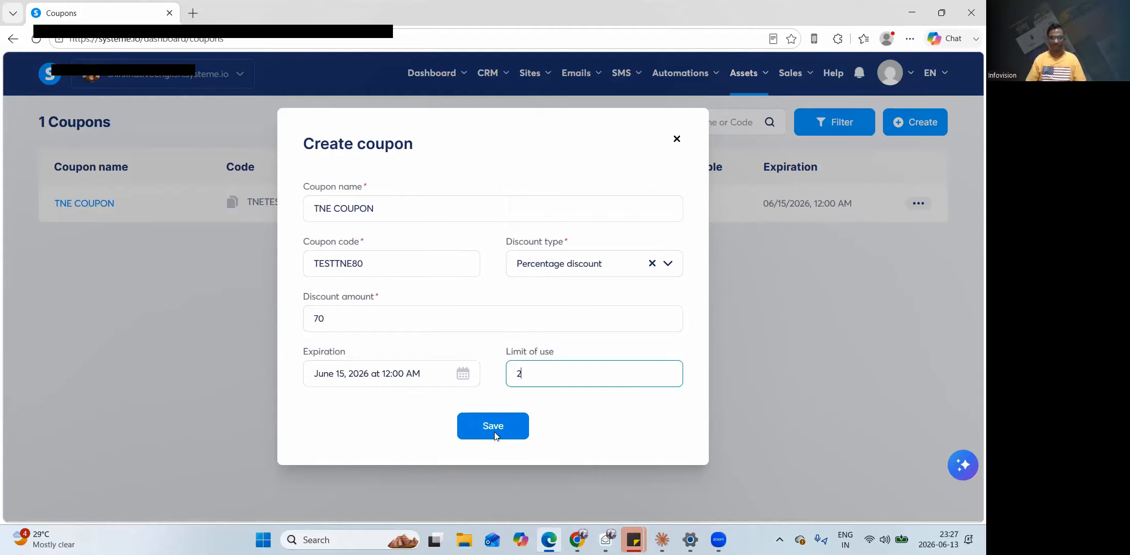
pyautogui.click(496, 435)
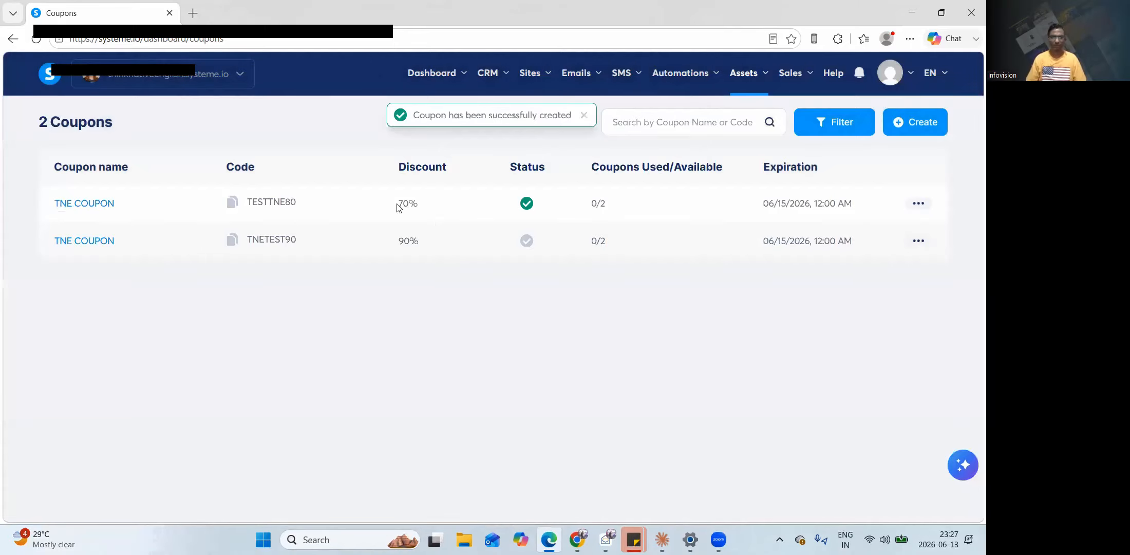
# Add the TESTTNE80 coupon to the TNE Order page in The Native English funnel and select its code
pyautogui.moveTo(538, 74)
pyautogui.click(549, 134)
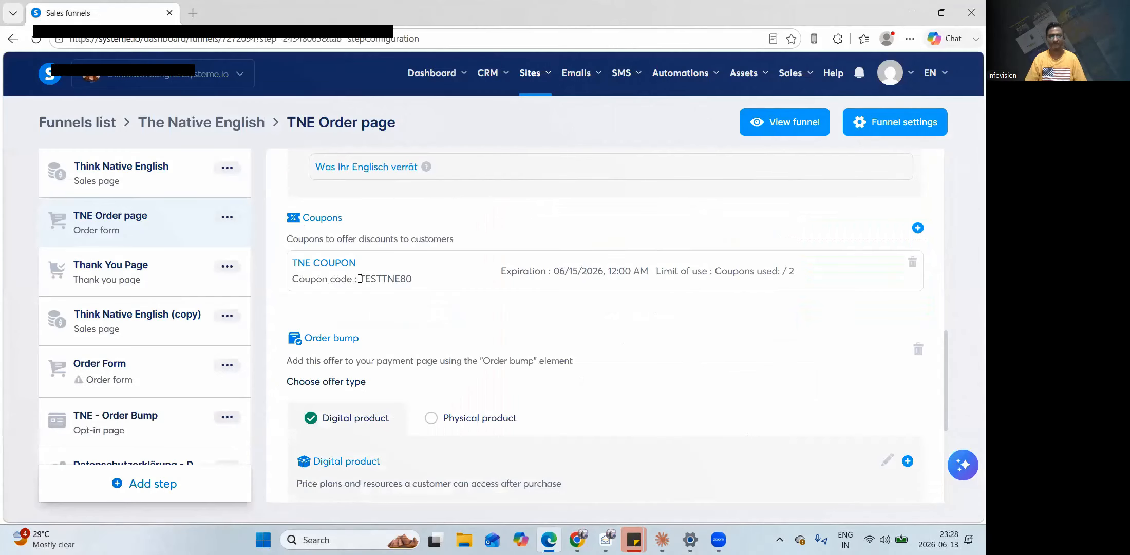
pyautogui.moveTo(359, 278); pyautogui.dragTo(480, 278)
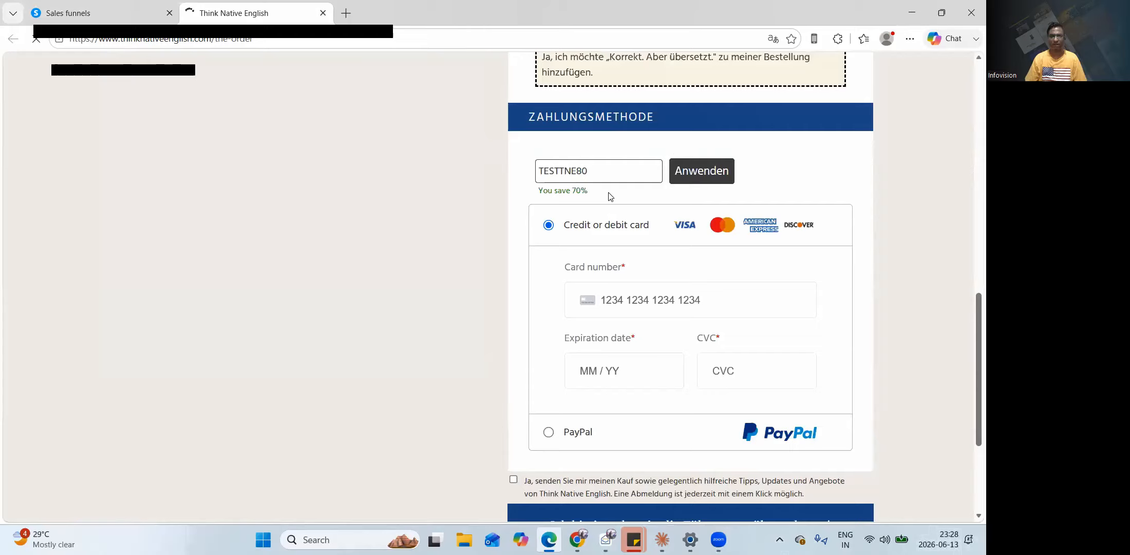
# On the live order page, check the savings and order total with TESTTNE80 applied, and include the "Korrekt. Aber übersetzt." order bump
pyautogui.moveTo(611, 196); pyautogui.dragTo(530, 195)
pyautogui.scroll(8, 648, 207)
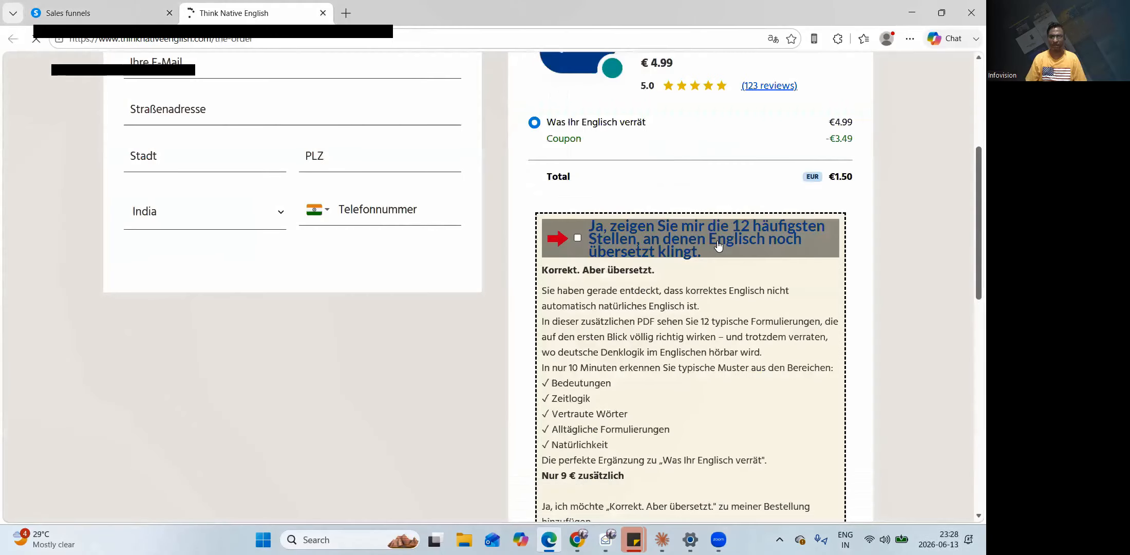
pyautogui.scroll(4, 909, 96)
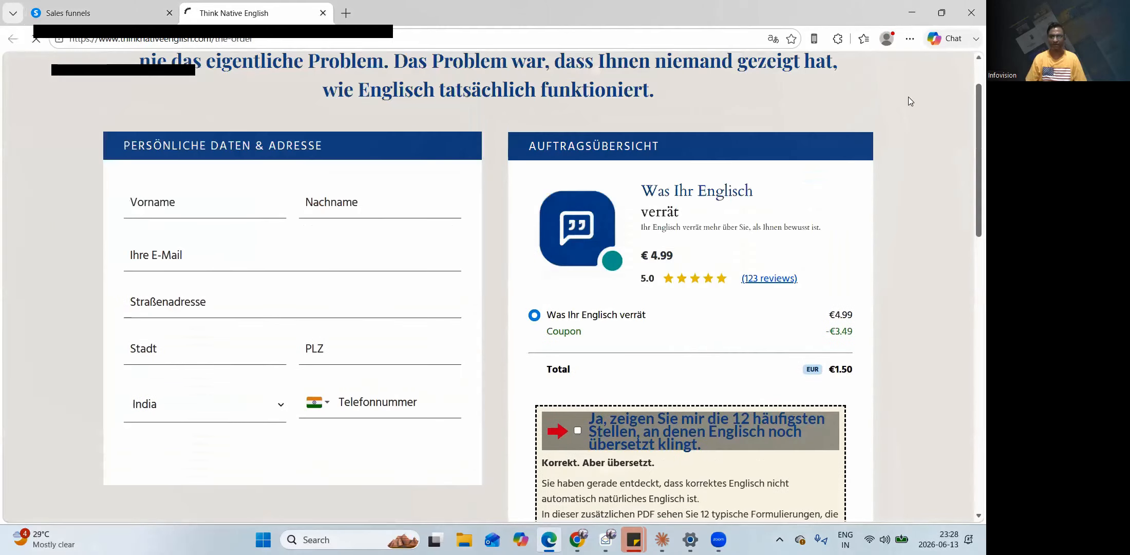
pyautogui.scroll(-1, 856, 315)
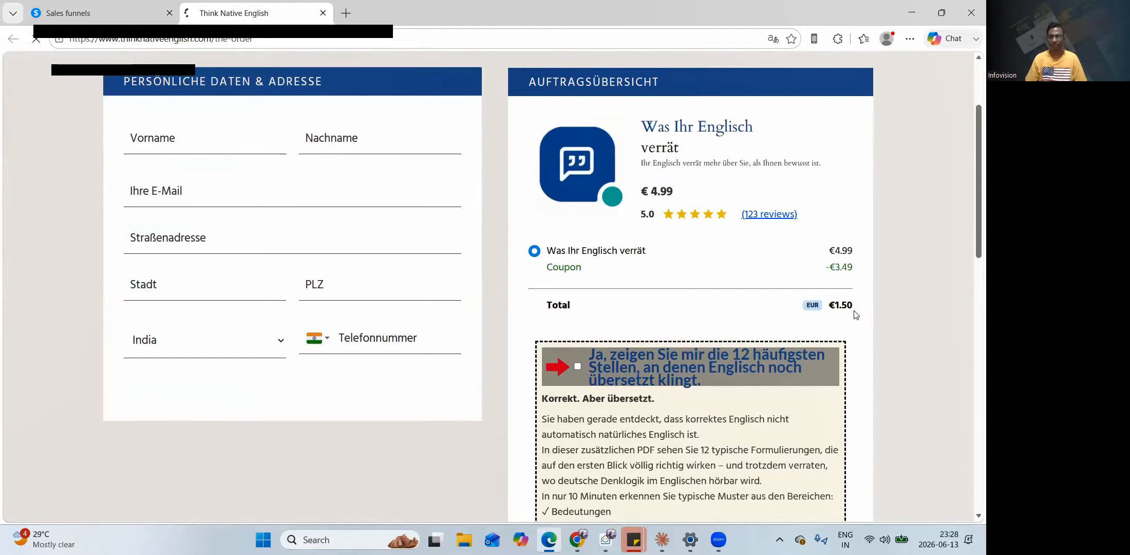
pyautogui.scroll(-5, 856, 315)
pyautogui.scroll(-1, 577, 240)
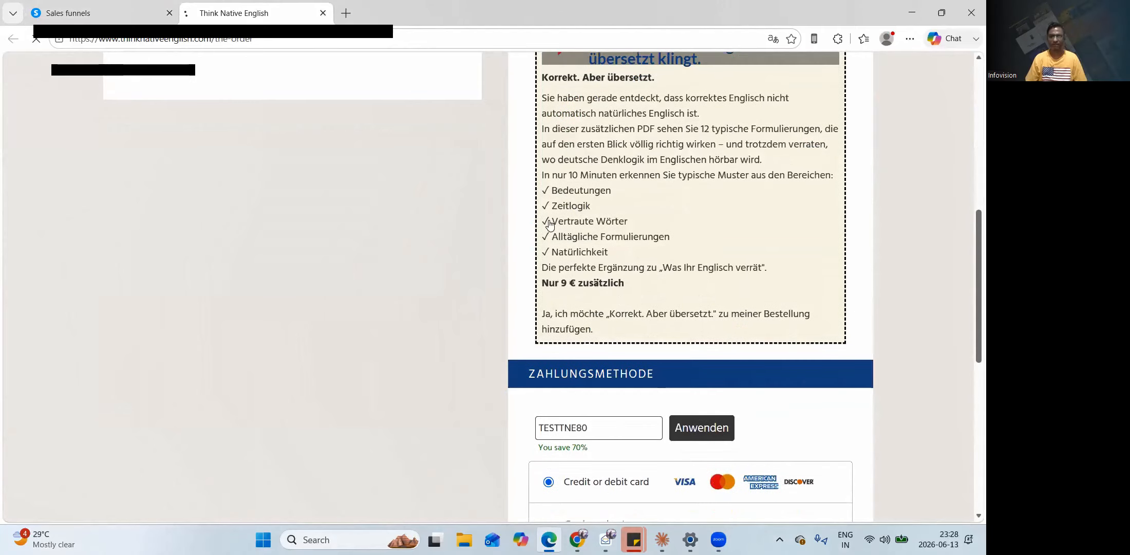
pyautogui.scroll(3, 576, 239)
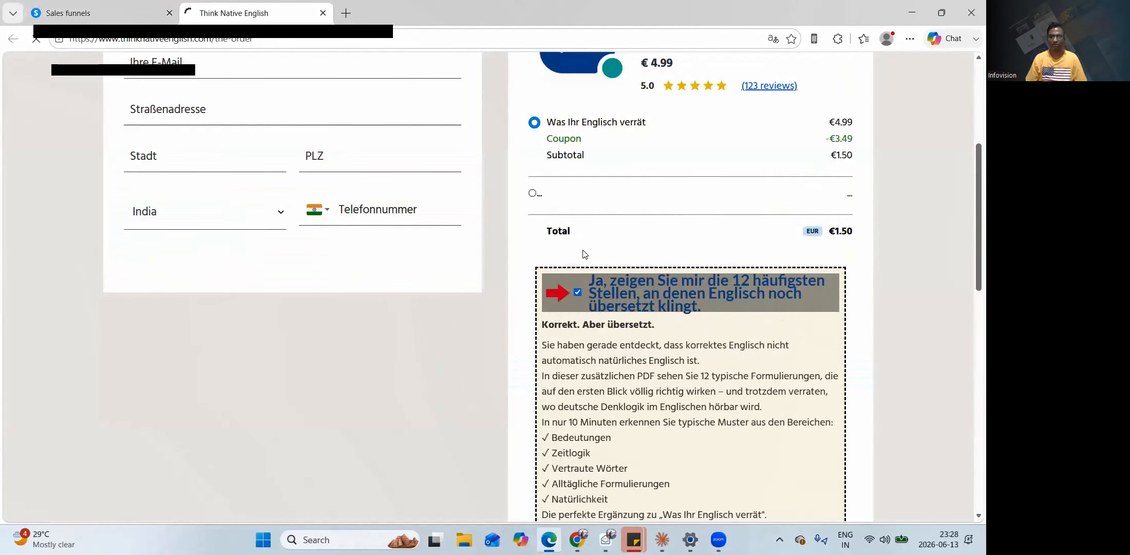
# Check the order total with the "Korrekt. Aber übersetzt." order bump included, and remove the order bump from the order
pyautogui.scroll(2, 878, 224)
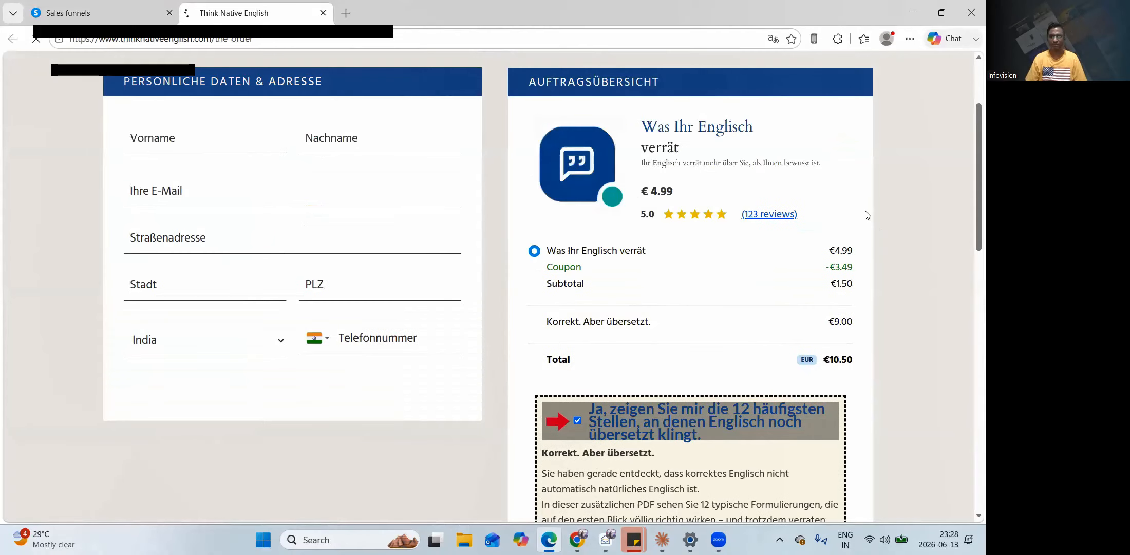
pyautogui.scroll(-3, 616, 273)
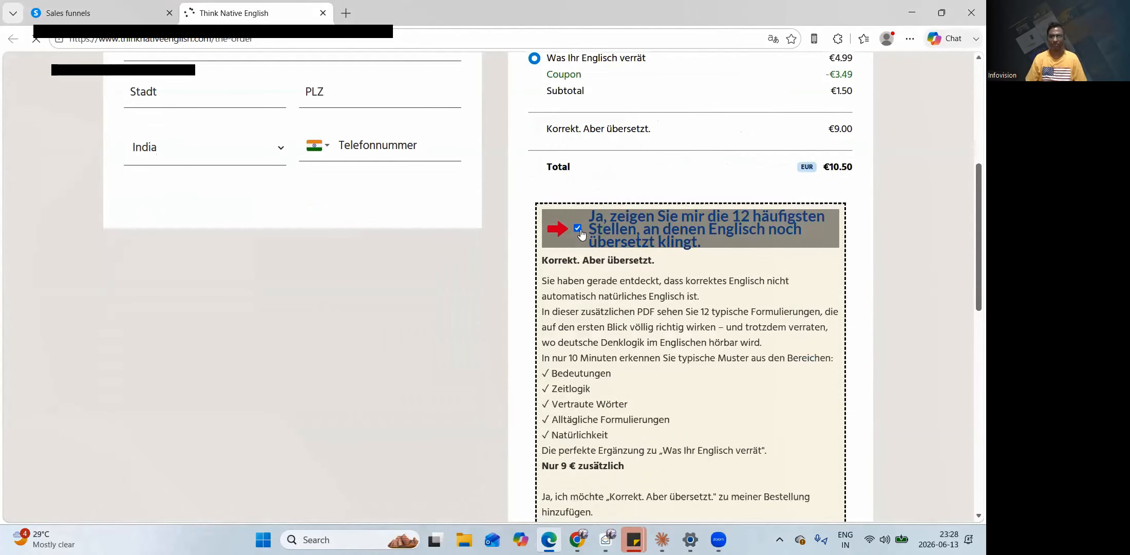
pyautogui.scroll(-10, 706, 348)
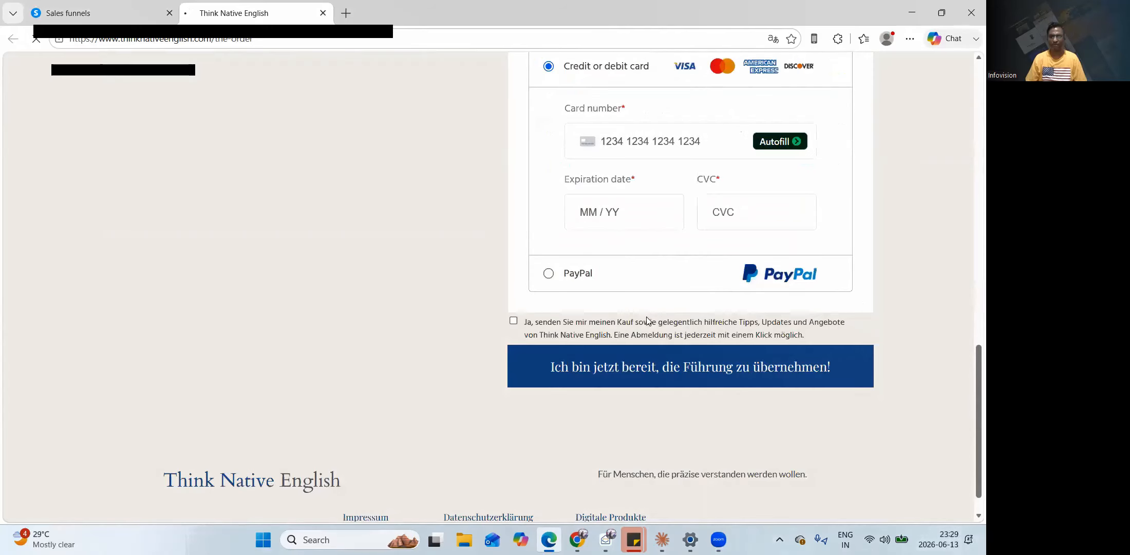
pyautogui.scroll(-1, 787, 301)
pyautogui.scroll(15, 788, 303)
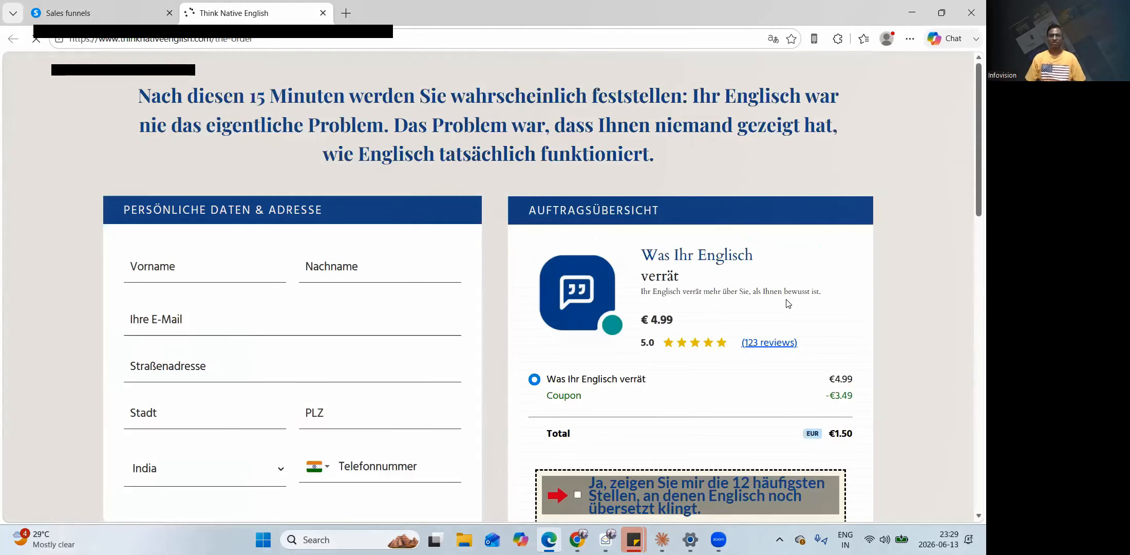
# Review the discounted order summary, applied TESTTNE80 coupon, payment options and purchase button on the live order page, and close the page
pyautogui.scroll(-7, 711, 324)
pyautogui.scroll(-7, 719, 416)
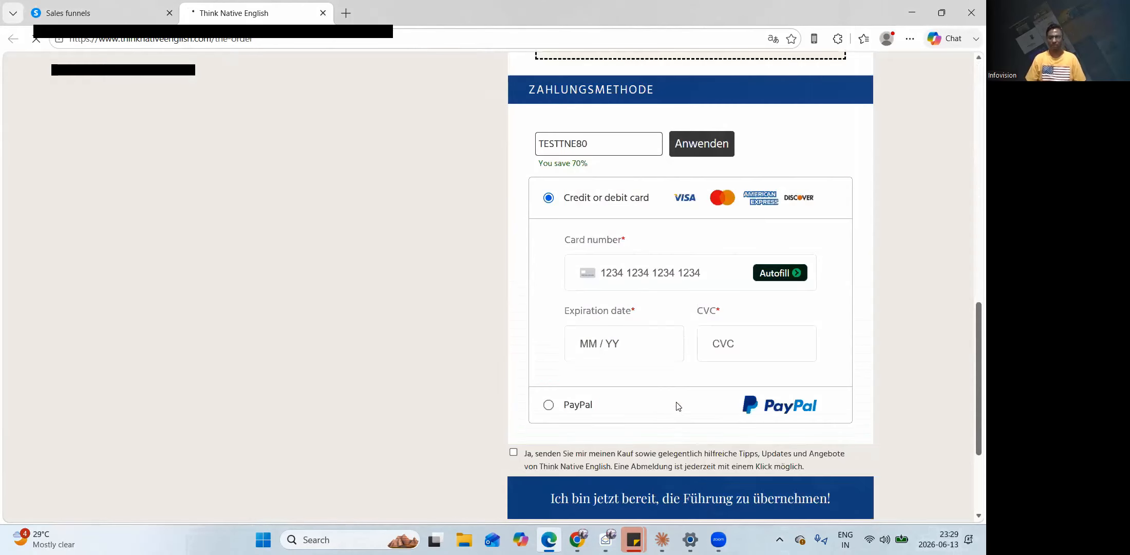
pyautogui.scroll(-3, 686, 308)
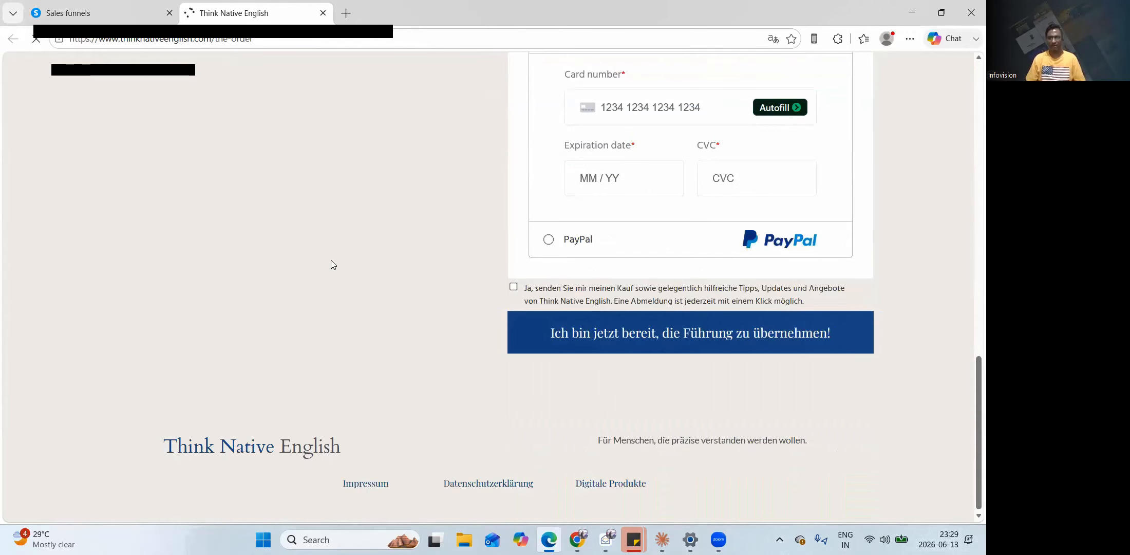
pyautogui.scroll(10, 639, 415)
pyautogui.scroll(-7, 639, 415)
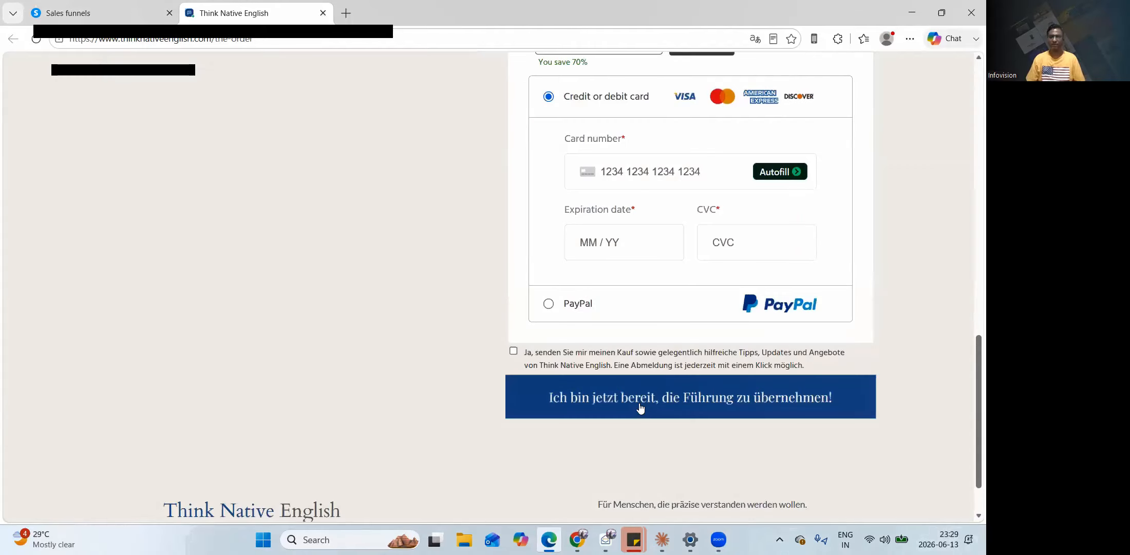
pyautogui.scroll(7, 429, 76)
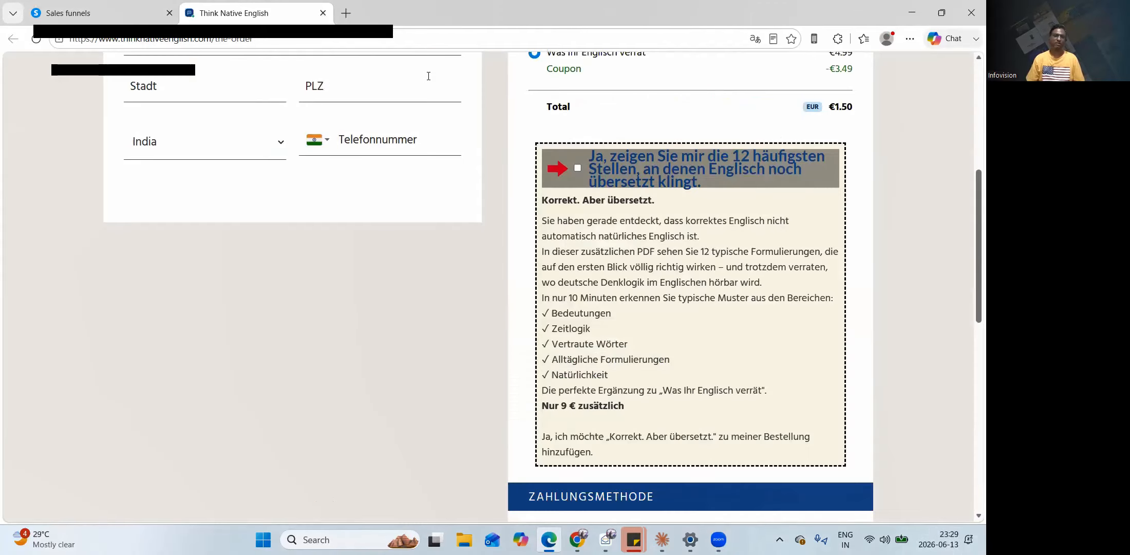
pyautogui.scroll(1, 489, 174)
pyautogui.scroll(5, 489, 174)
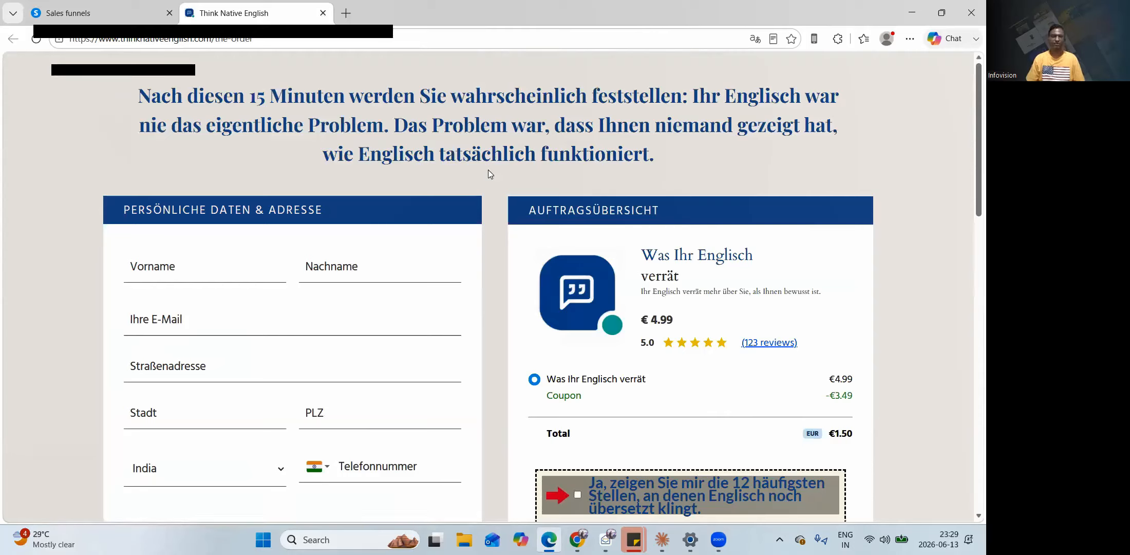
pyautogui.click(297, 31)
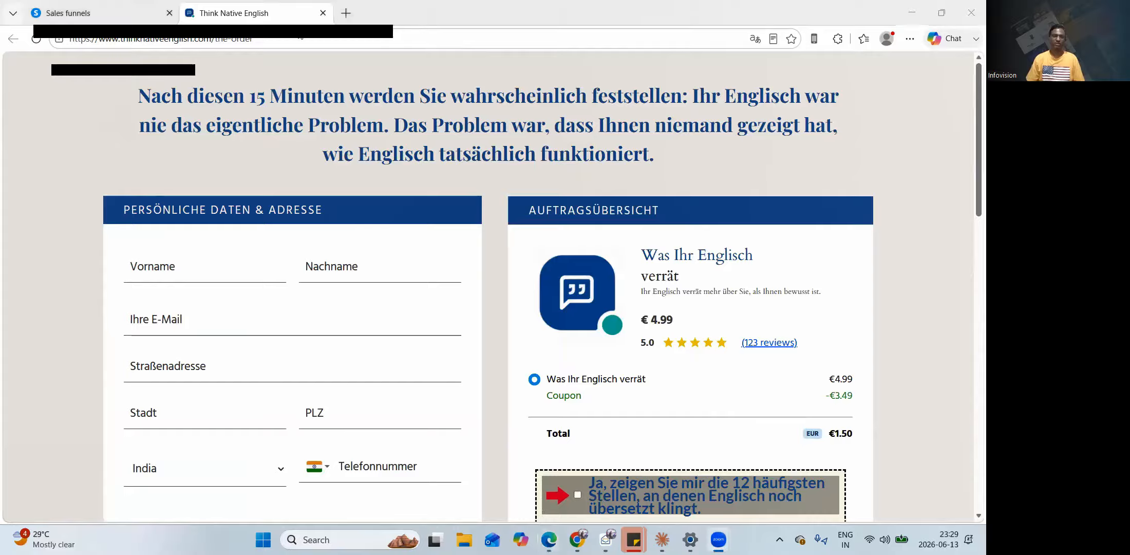
pyautogui.click(323, 13)
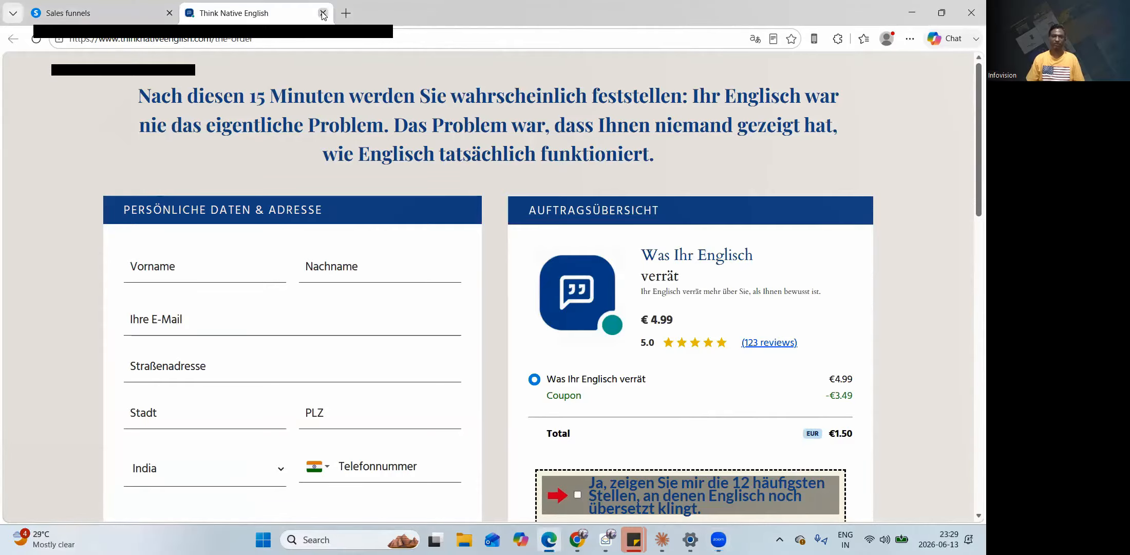